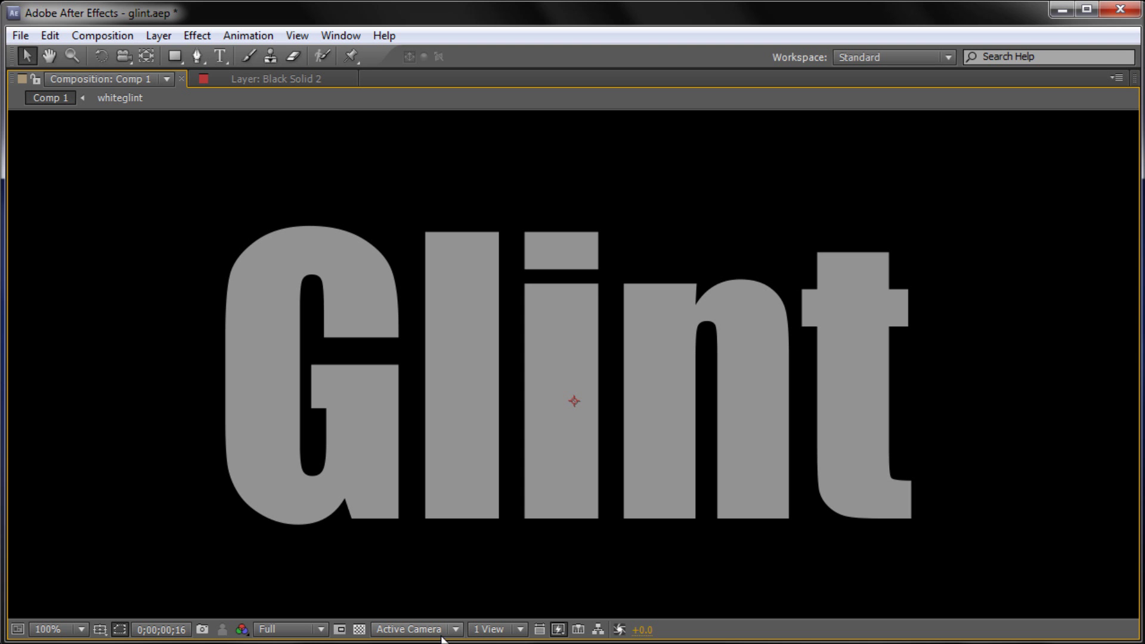
Step: Create Comp 2 with the HDV/HDTV 720 29.97 preset (1280×720) and 6-second duration
{"action": "key", "text": "space"}
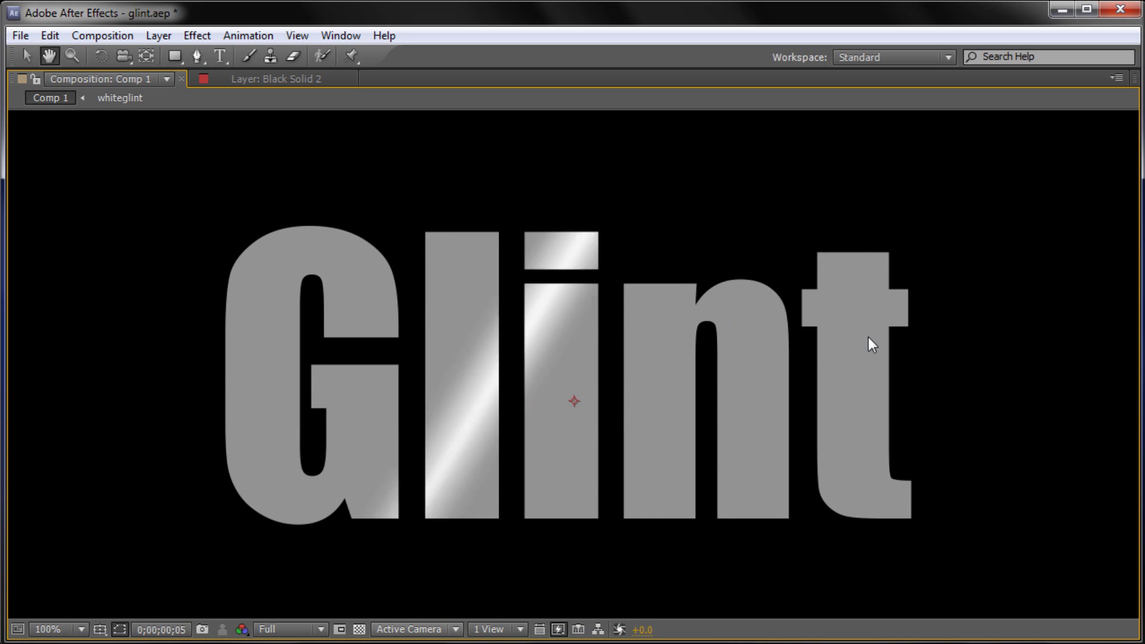
{"action": "key", "text": "space"}
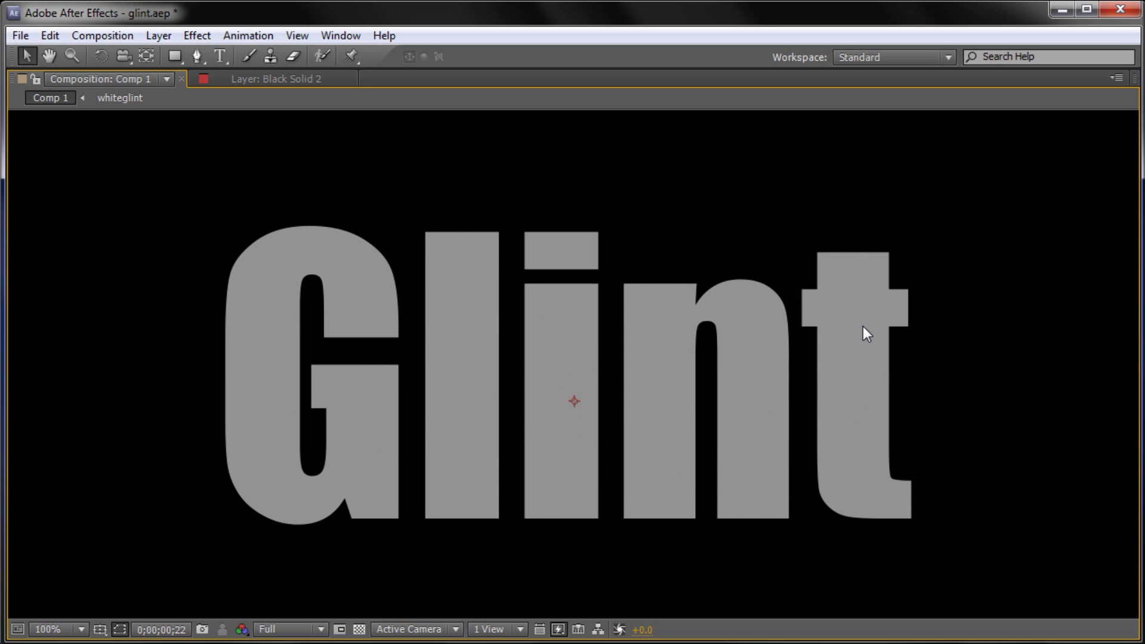
{"action": "left_click", "coordinate": [101, 39]}
{"action": "left_click", "coordinate": [116, 57]}
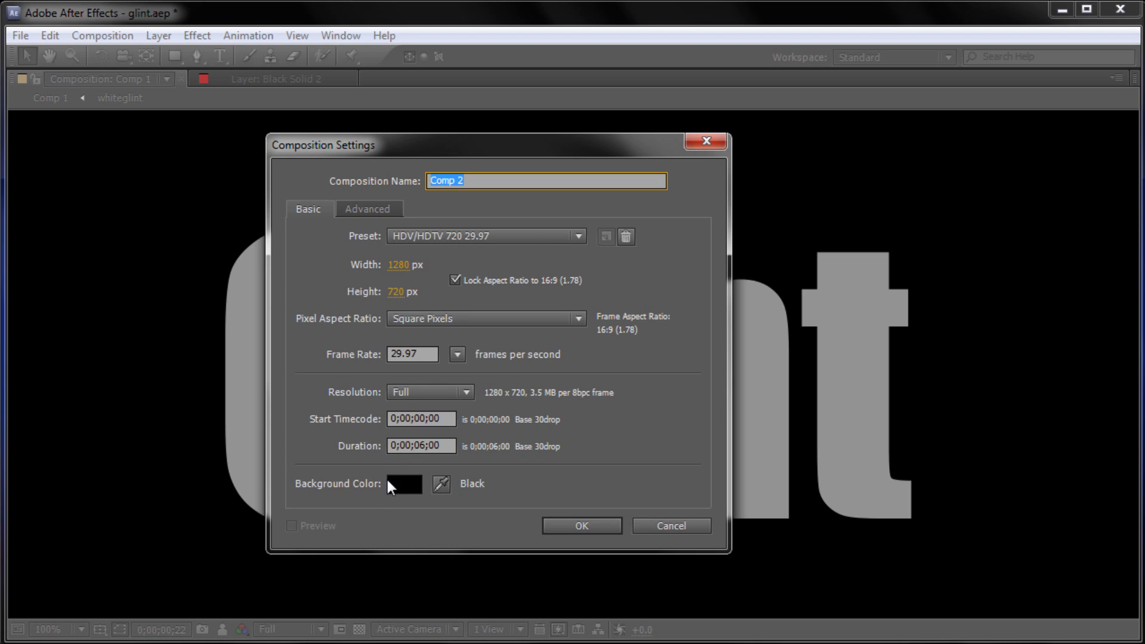
{"action": "left_click", "coordinate": [586, 529]}
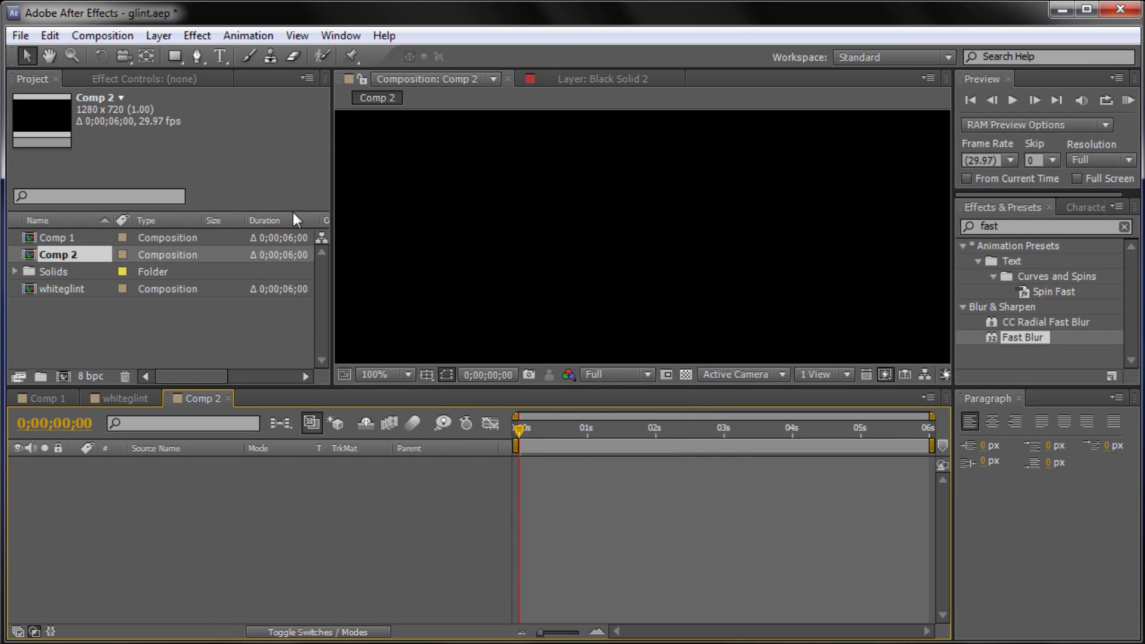
Step: Add a full-frame 1280×720 black solid layer, Black Solid 6, to Comp 2
{"action": "left_click", "coordinate": [162, 36]}
{"action": "mouse_move", "coordinate": [173, 57]}
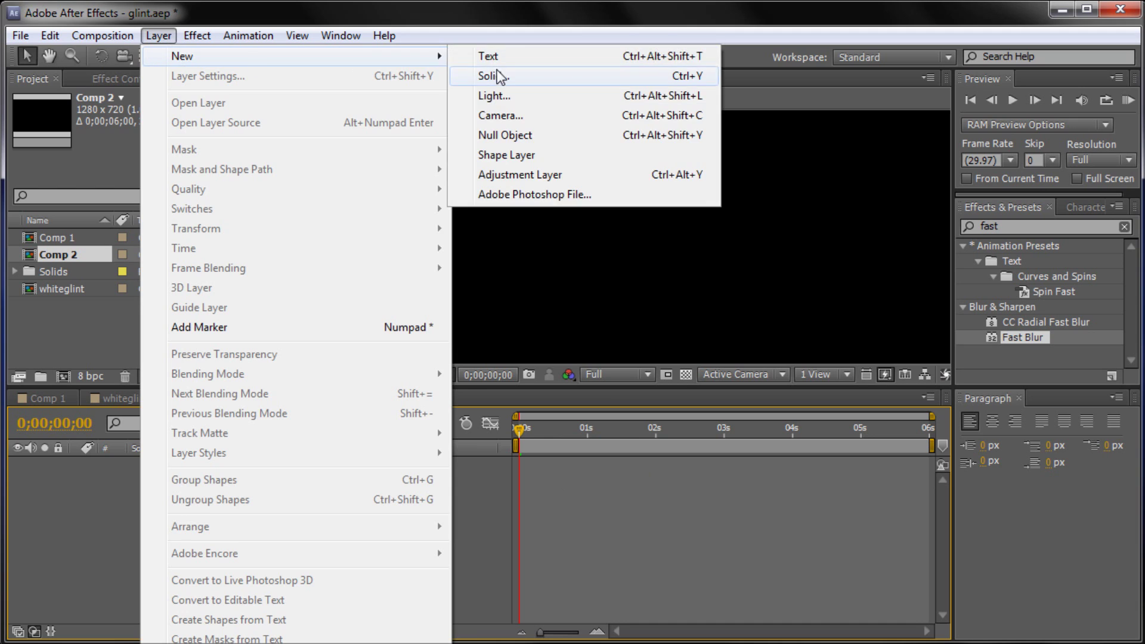
{"action": "left_click", "coordinate": [500, 76]}
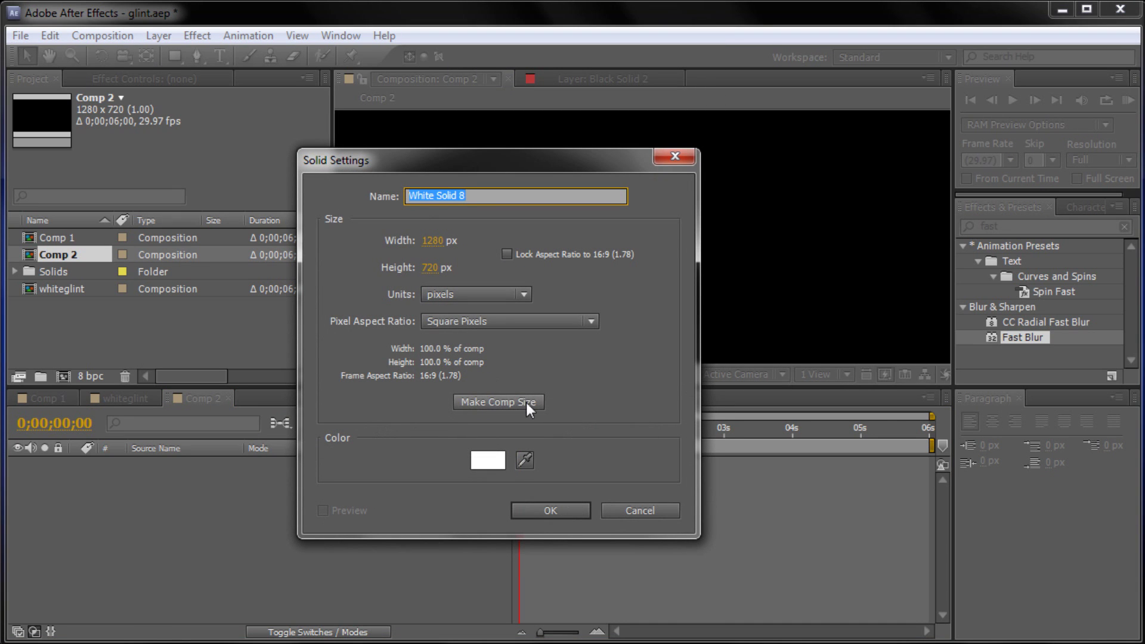
{"action": "left_click", "coordinate": [488, 461]}
{"action": "left_click_drag", "start_coordinate": [340, 416], "coordinate": [258, 493]}
{"action": "left_click", "coordinate": [678, 240]}
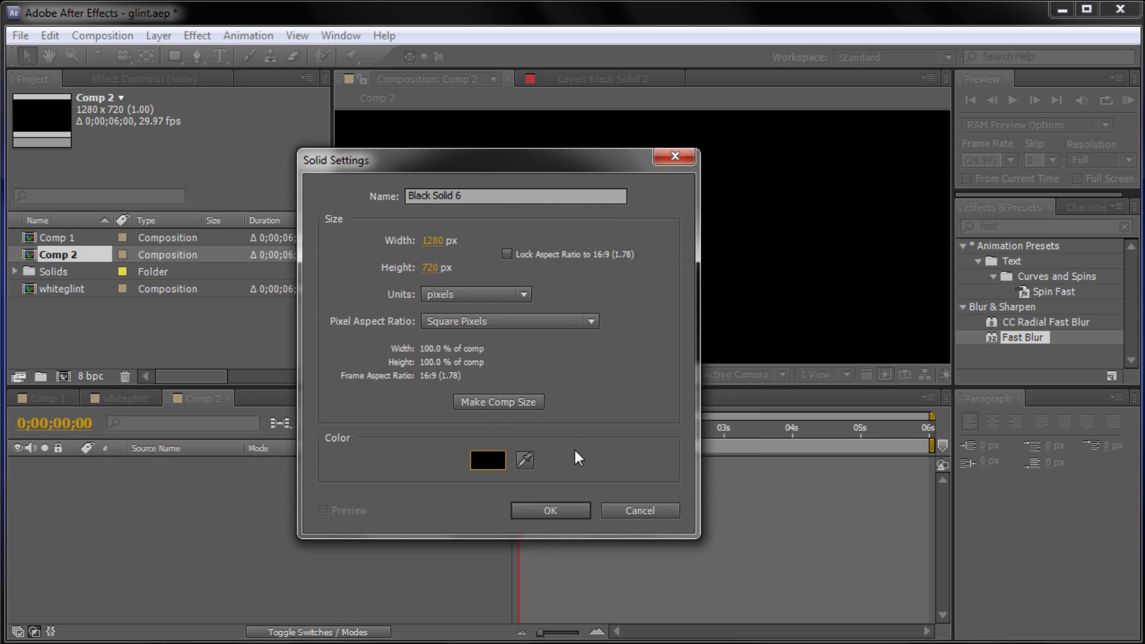
{"action": "left_click", "coordinate": [552, 508]}
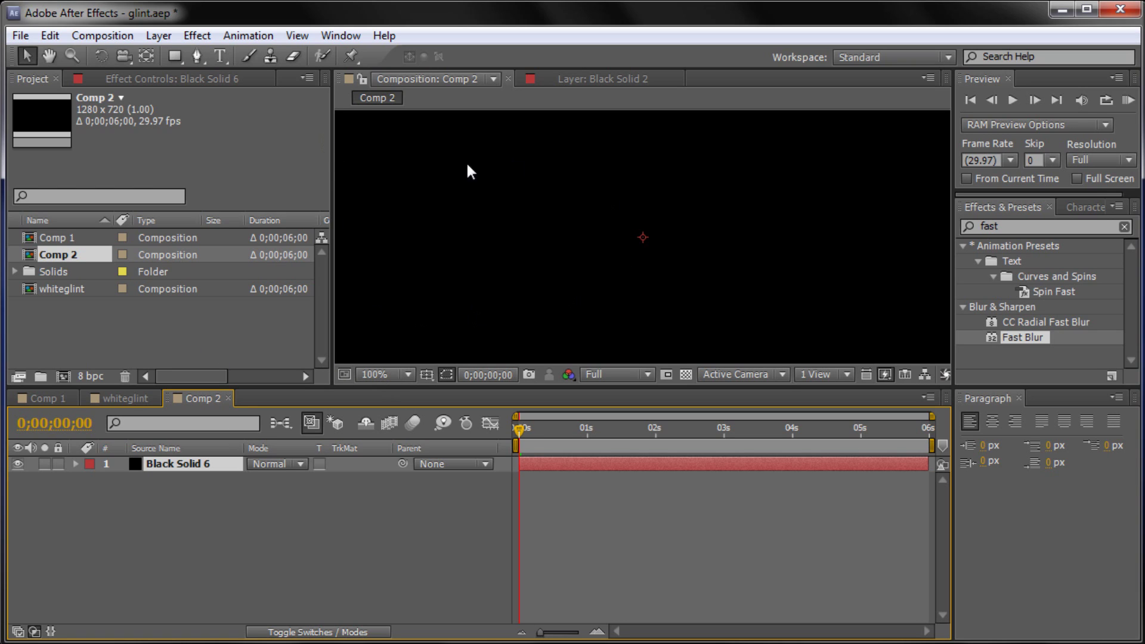
Step: Zoom the viewer to 33.3% and place gray Impact 'Glint' text at the frame centre
{"action": "left_click", "coordinate": [386, 376]}
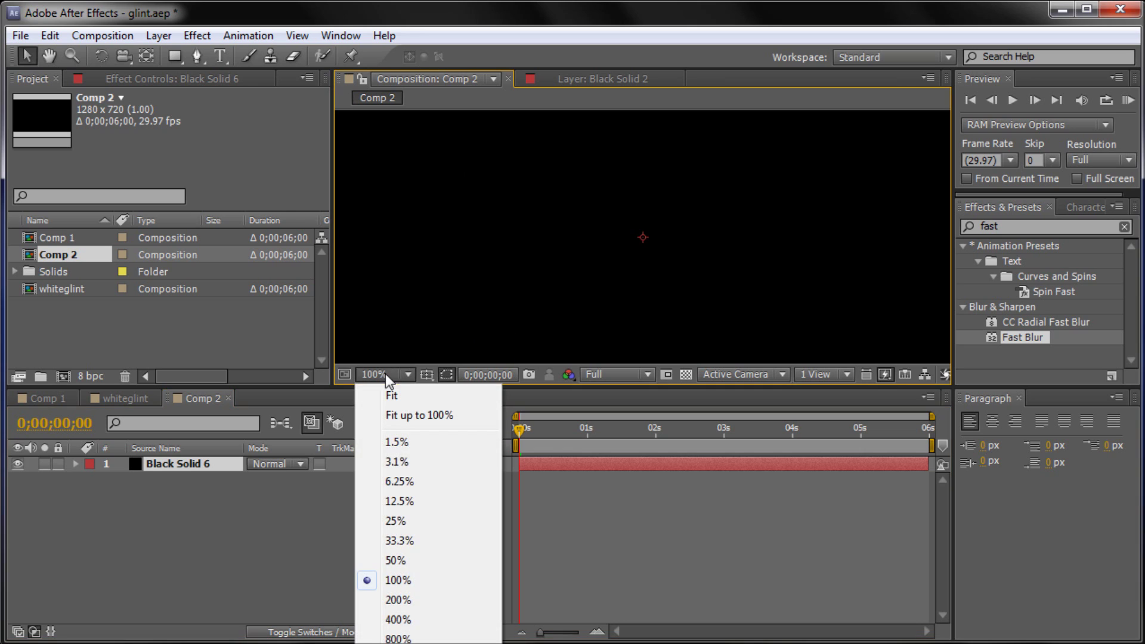
{"action": "left_click", "coordinate": [400, 541]}
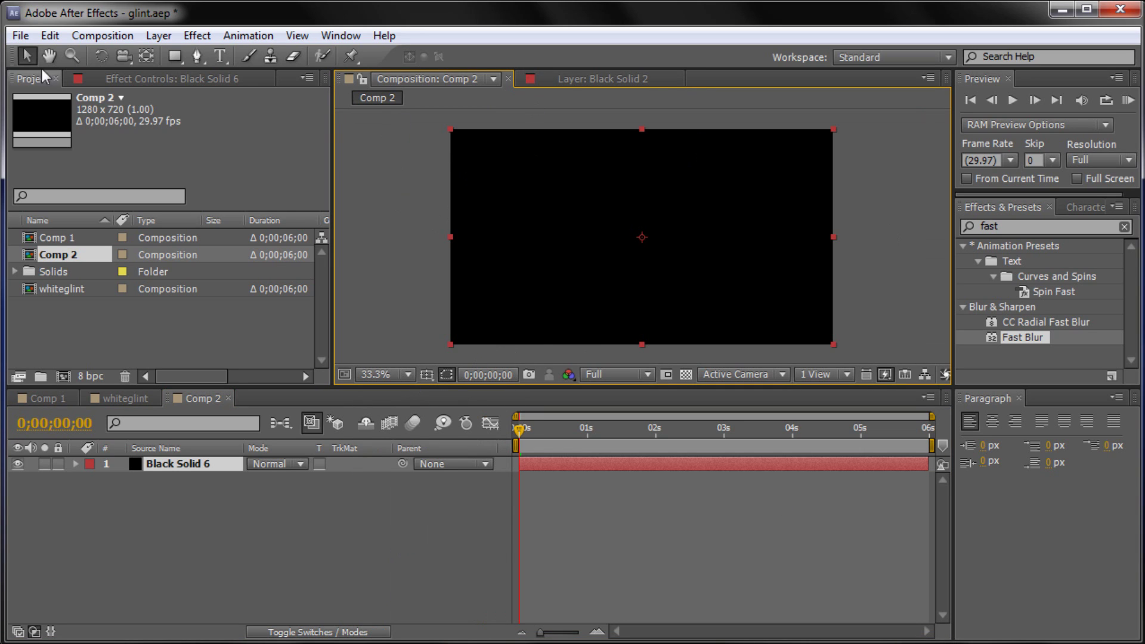
{"action": "left_click", "coordinate": [220, 55]}
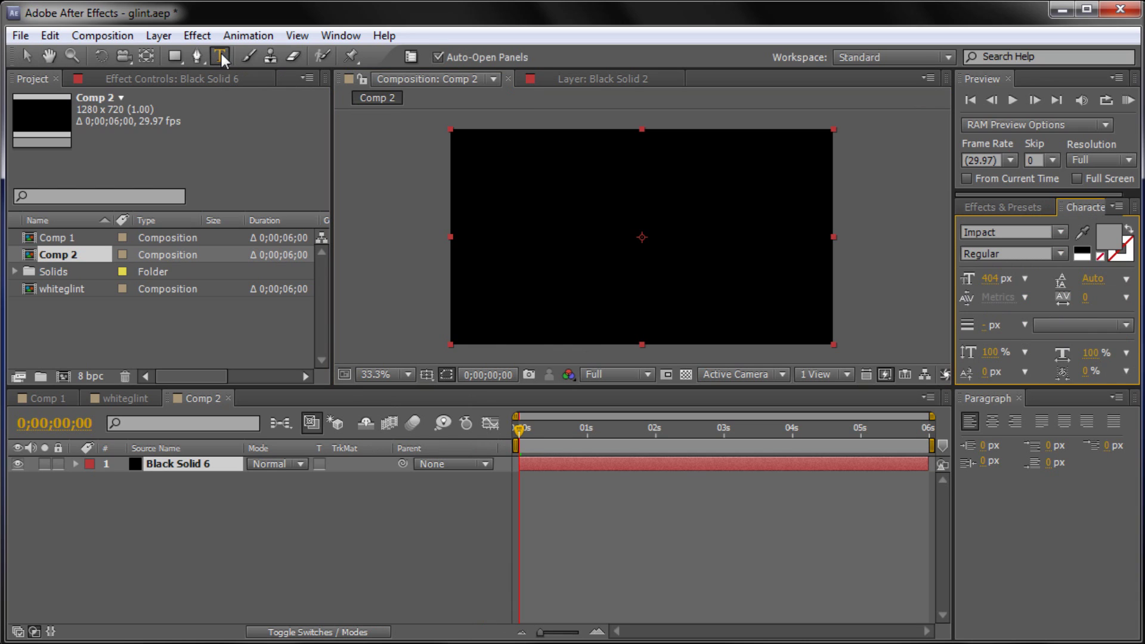
{"action": "left_click", "coordinate": [527, 237]}
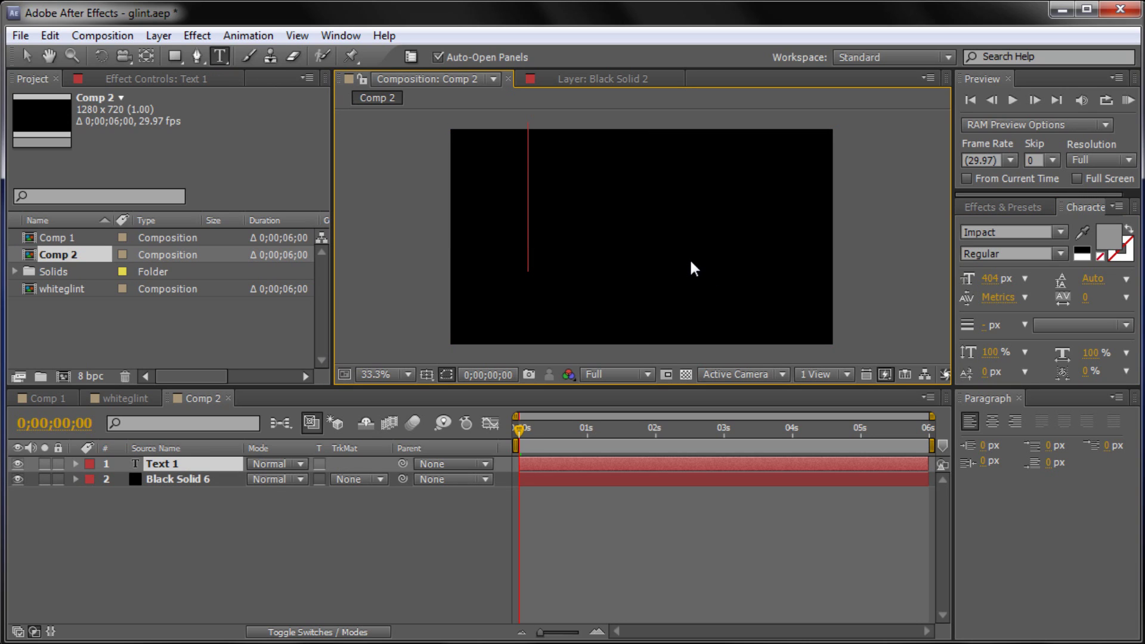
{"action": "type", "text": "Glint"}
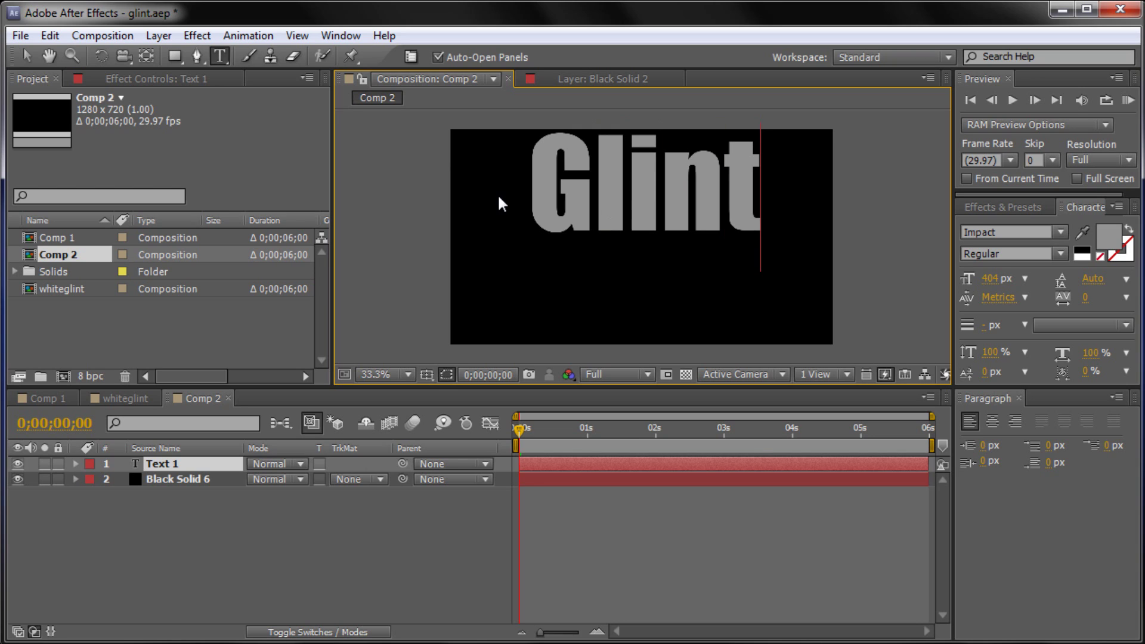
{"action": "left_click", "coordinate": [27, 56]}
{"action": "left_click_drag", "start_coordinate": [620, 183], "coordinate": [609, 226]}
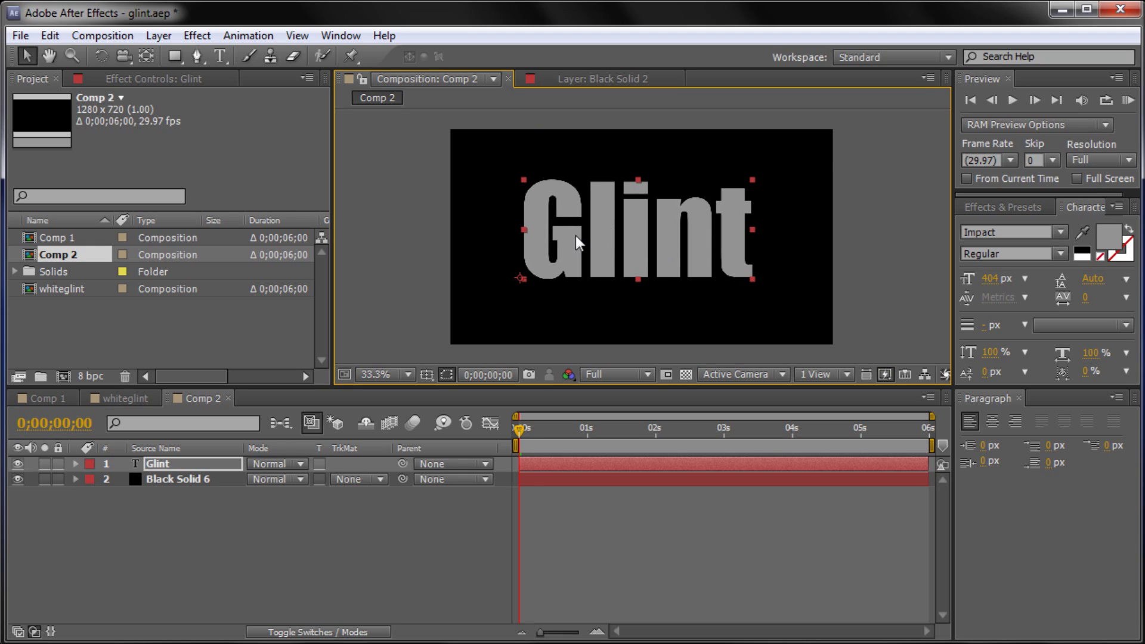
Step: Duplicate the Glint text layer as Glint 2
{"action": "left_click", "coordinate": [201, 463]}
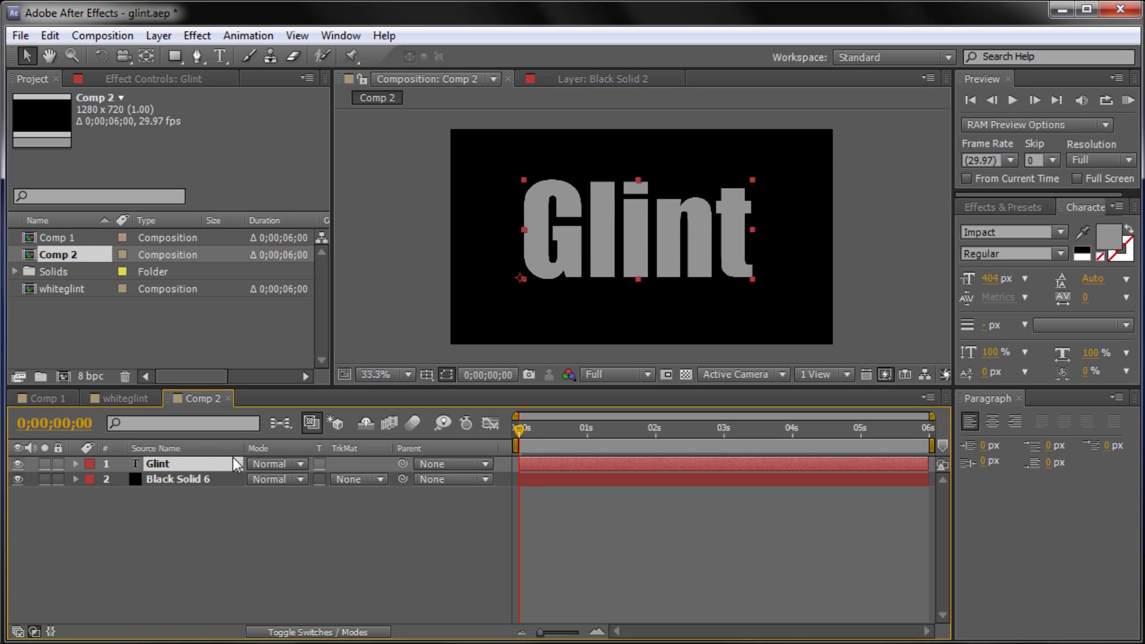
{"action": "key", "text": "ctrl+d"}
{"action": "left_click", "coordinate": [171, 476]}
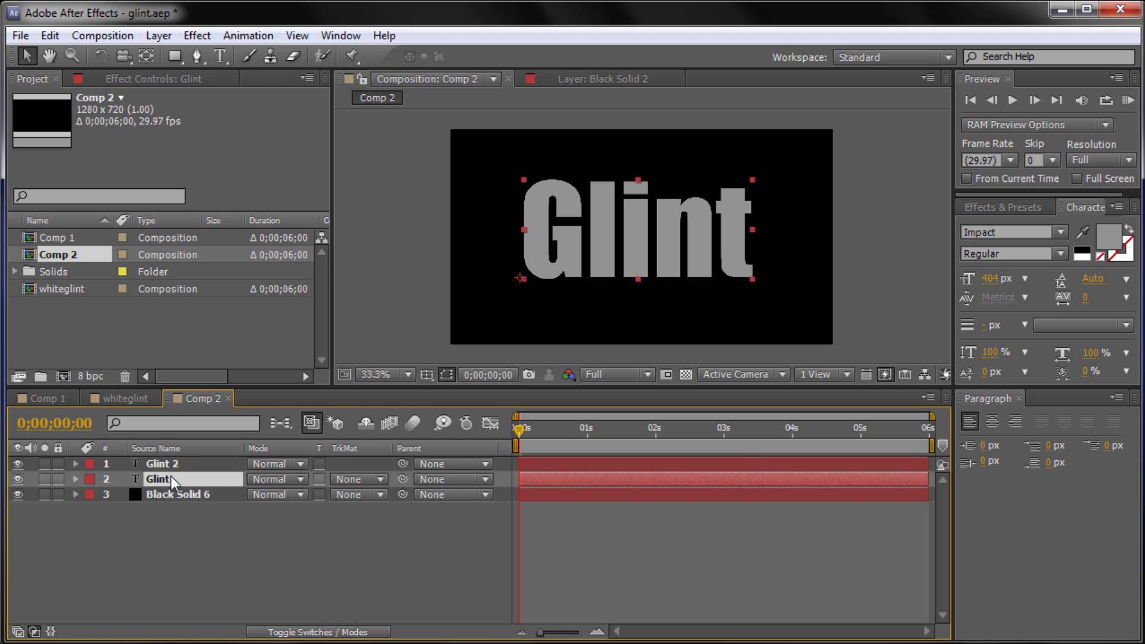
{"action": "left_click", "coordinate": [170, 470]}
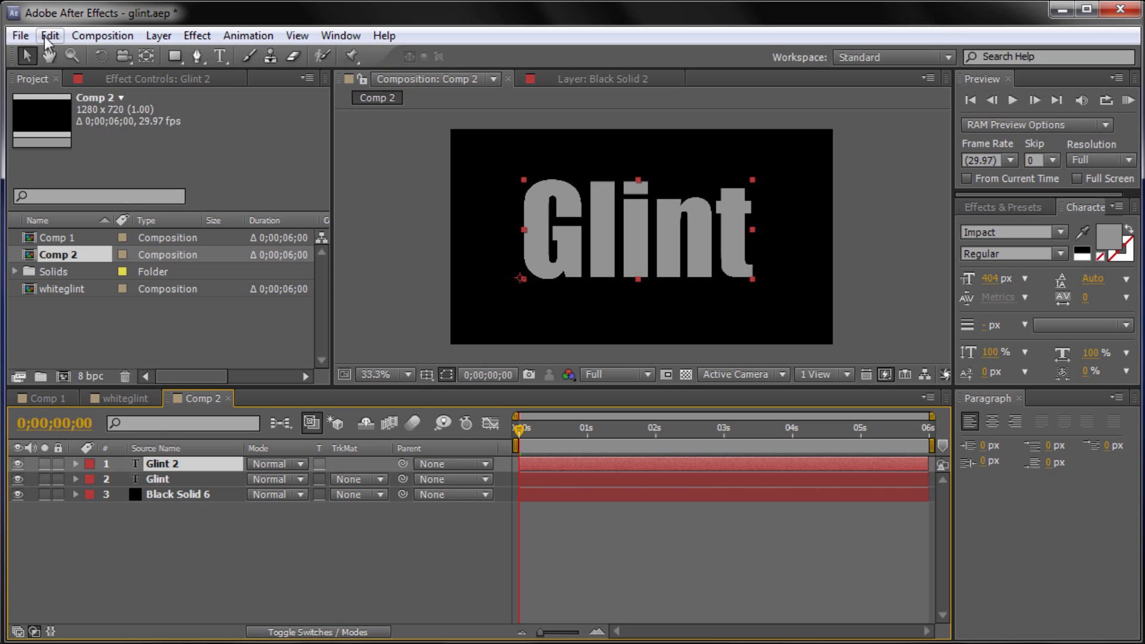
{"action": "left_click", "coordinate": [169, 476]}
Step: Add a full-frame white solid, White Solid 8, above the Glint and Glint 2 layers
{"action": "left_click", "coordinate": [176, 468]}
{"action": "left_click", "coordinate": [165, 32]}
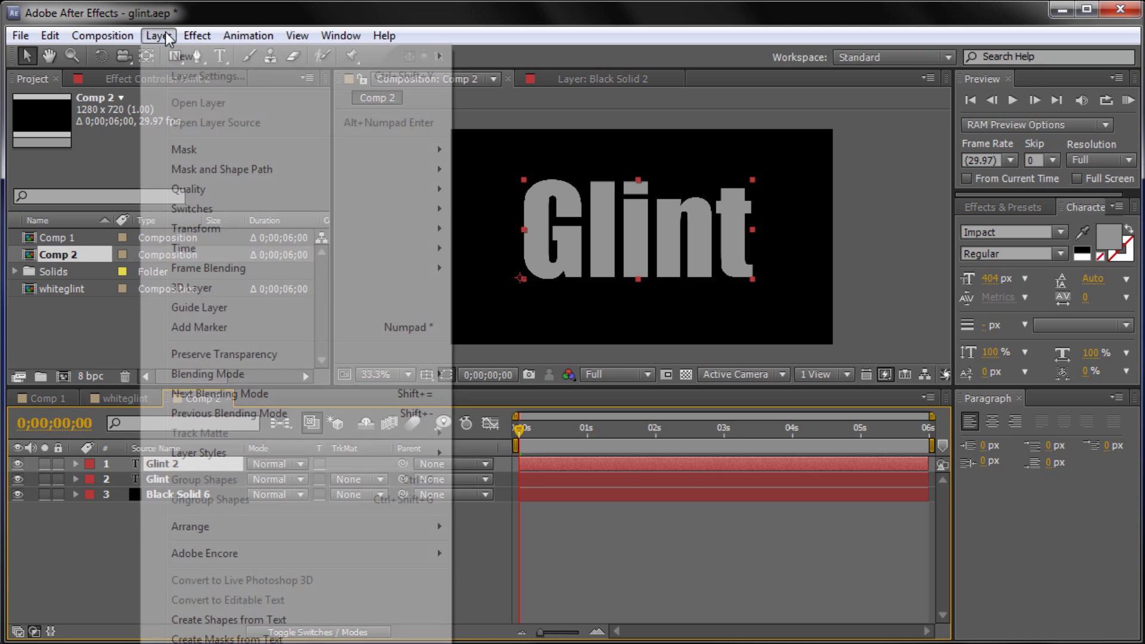
{"action": "mouse_move", "coordinate": [387, 57]}
{"action": "left_click", "coordinate": [459, 77]}
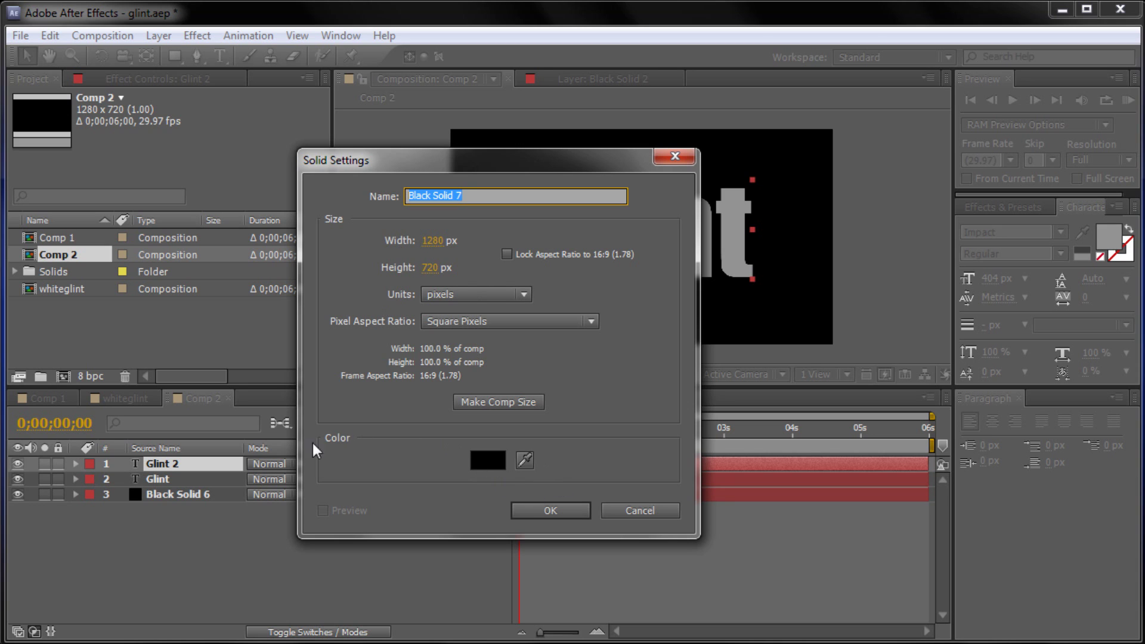
{"action": "left_click", "coordinate": [500, 460]}
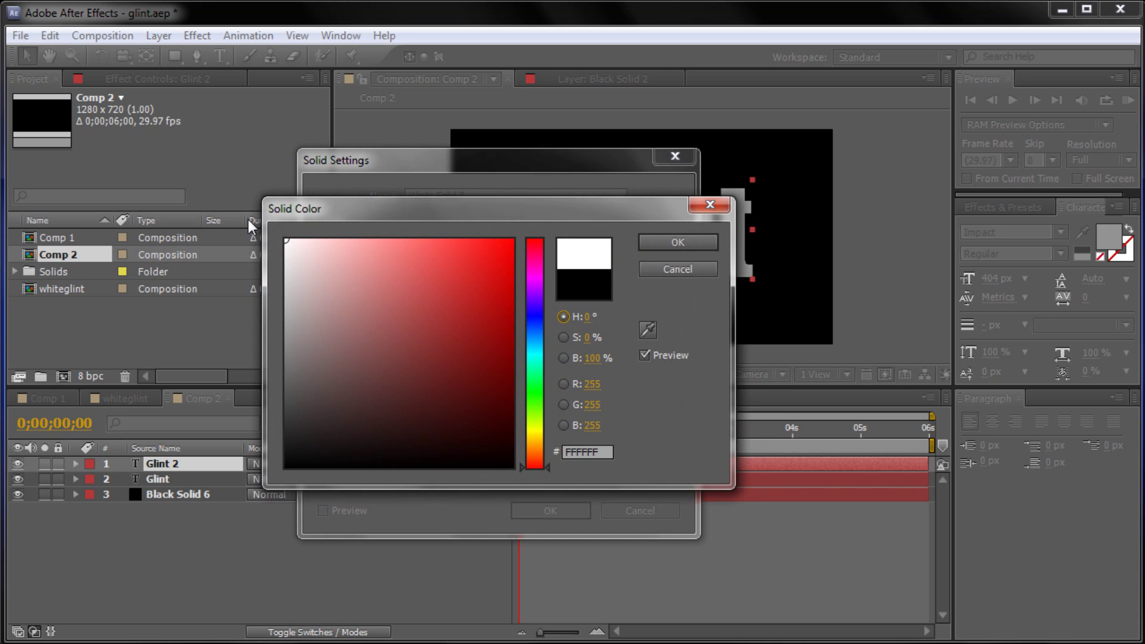
{"action": "left_click", "coordinate": [665, 240]}
{"action": "left_click", "coordinate": [540, 511]}
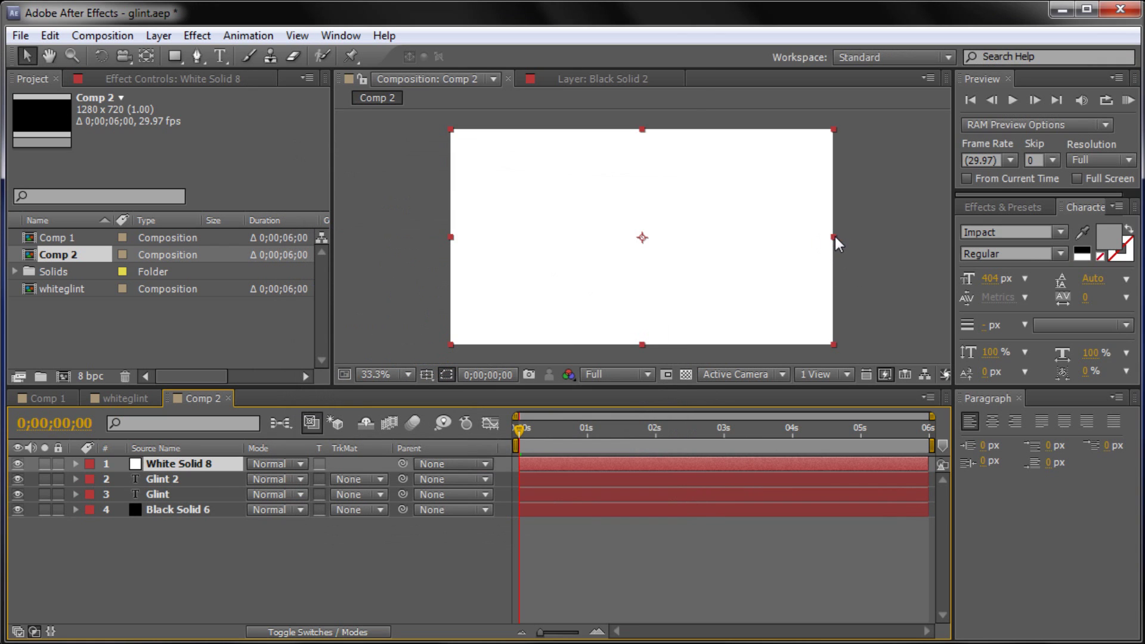
Step: Narrow White Solid 8 into a strip, tilt it diagonally, and place it across the letters
{"action": "left_click_drag", "start_coordinate": [833, 237], "coordinate": [500, 199]}
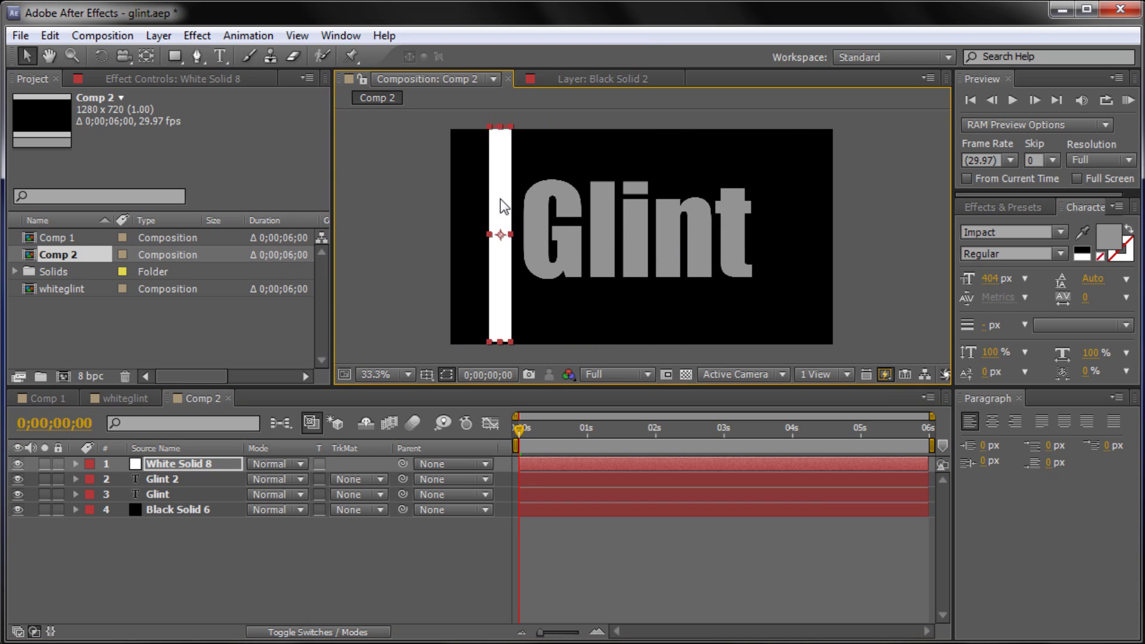
{"action": "left_click", "coordinate": [102, 53]}
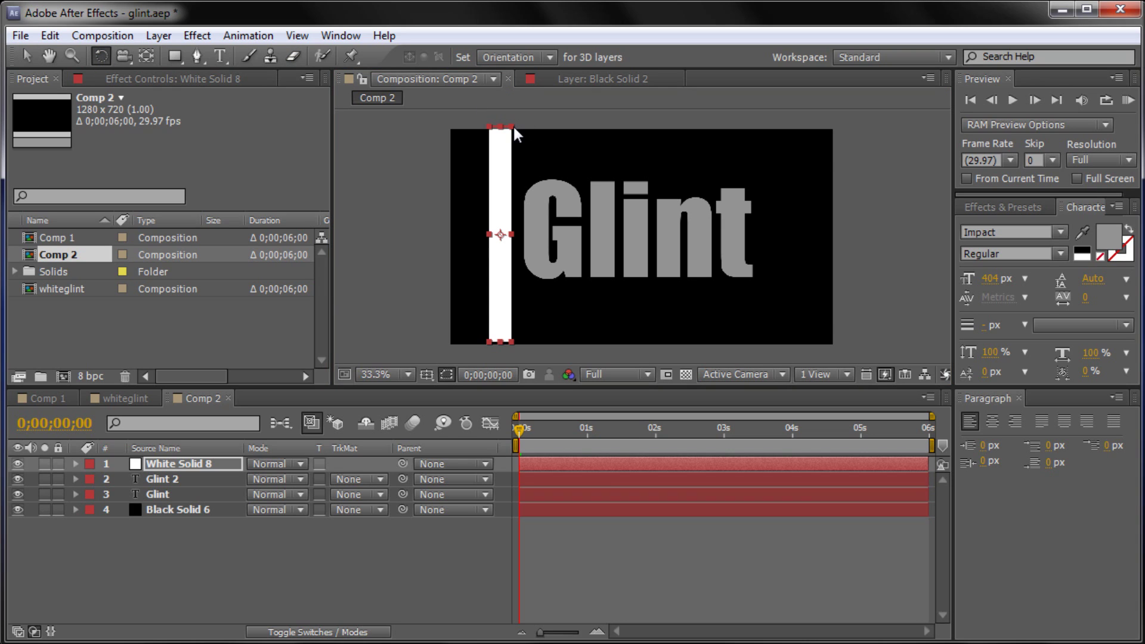
{"action": "left_click_drag", "start_coordinate": [514, 125], "coordinate": [570, 147]}
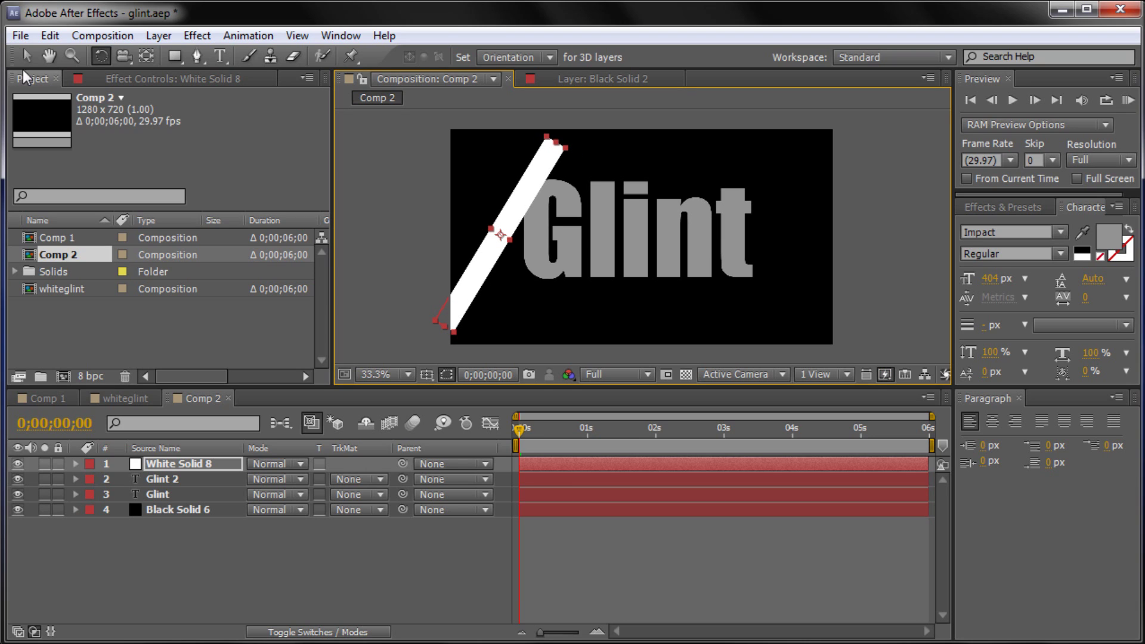
{"action": "left_click", "coordinate": [26, 56]}
{"action": "left_click_drag", "start_coordinate": [515, 210], "coordinate": [575, 210]}
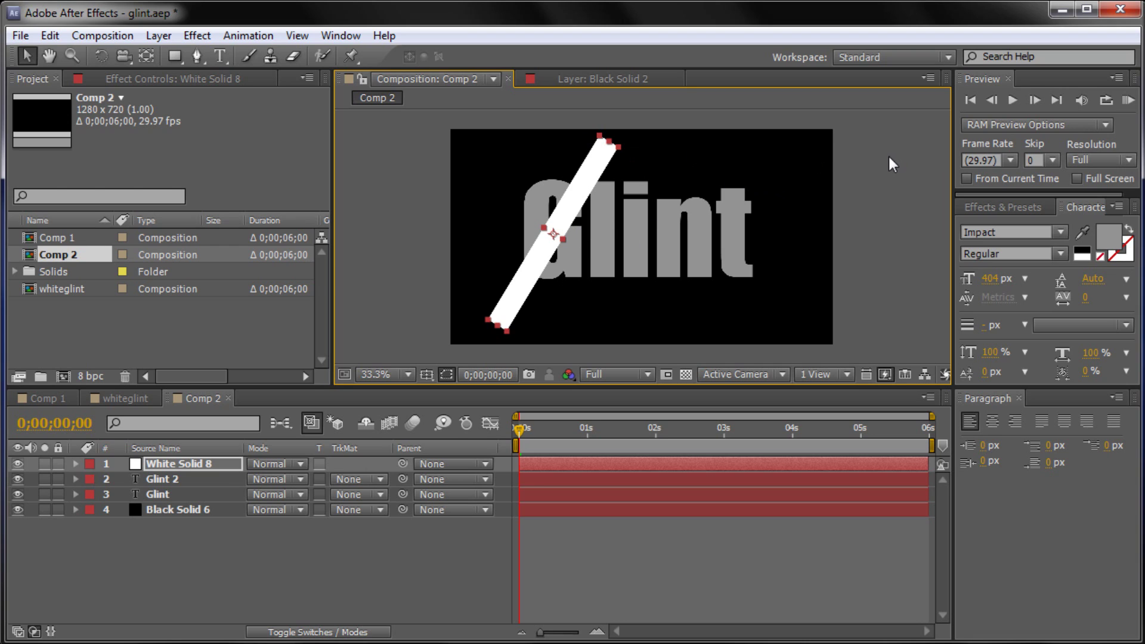
Step: Search the effects for 'fas' and apply Fast Blur to White Solid 8
{"action": "left_click", "coordinate": [1007, 204]}
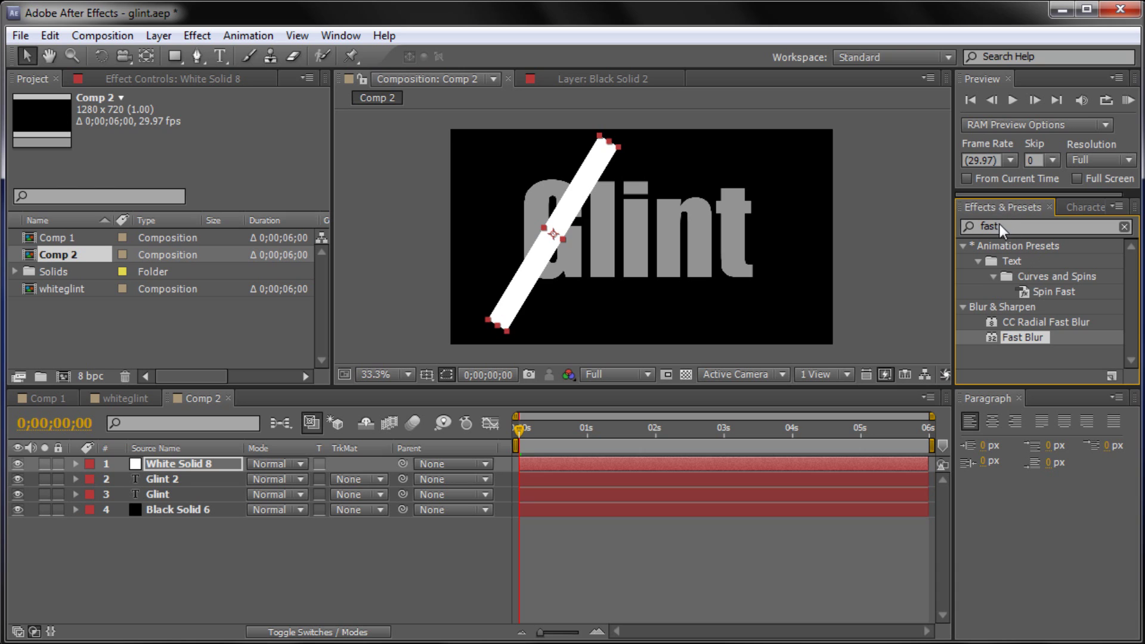
{"action": "left_click", "coordinate": [348, 36]}
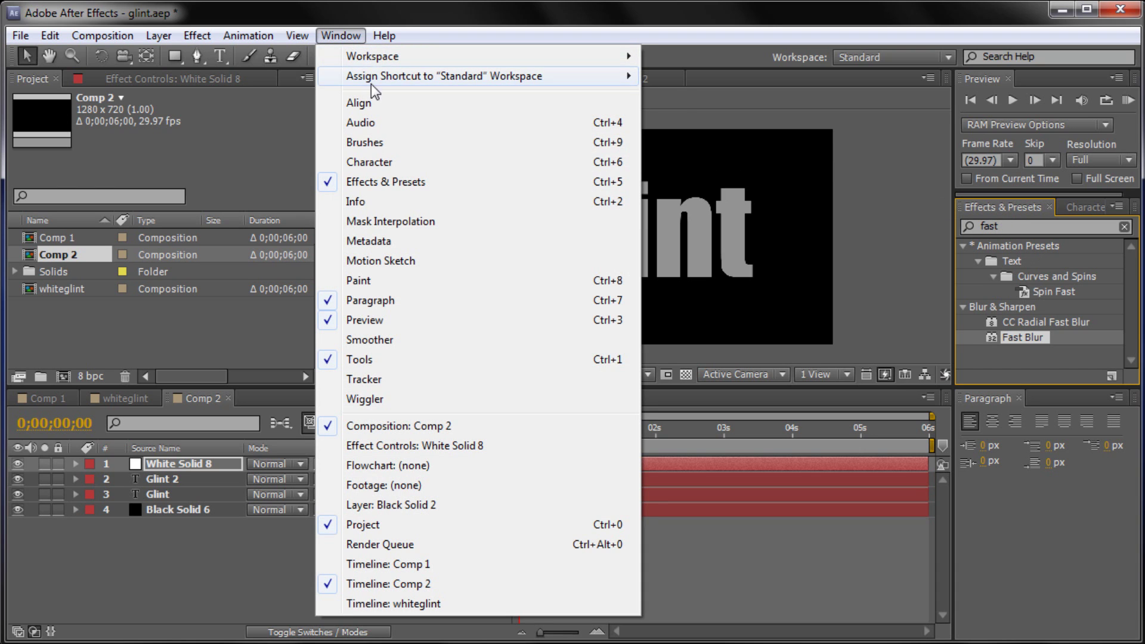
{"action": "left_click", "coordinate": [748, 8]}
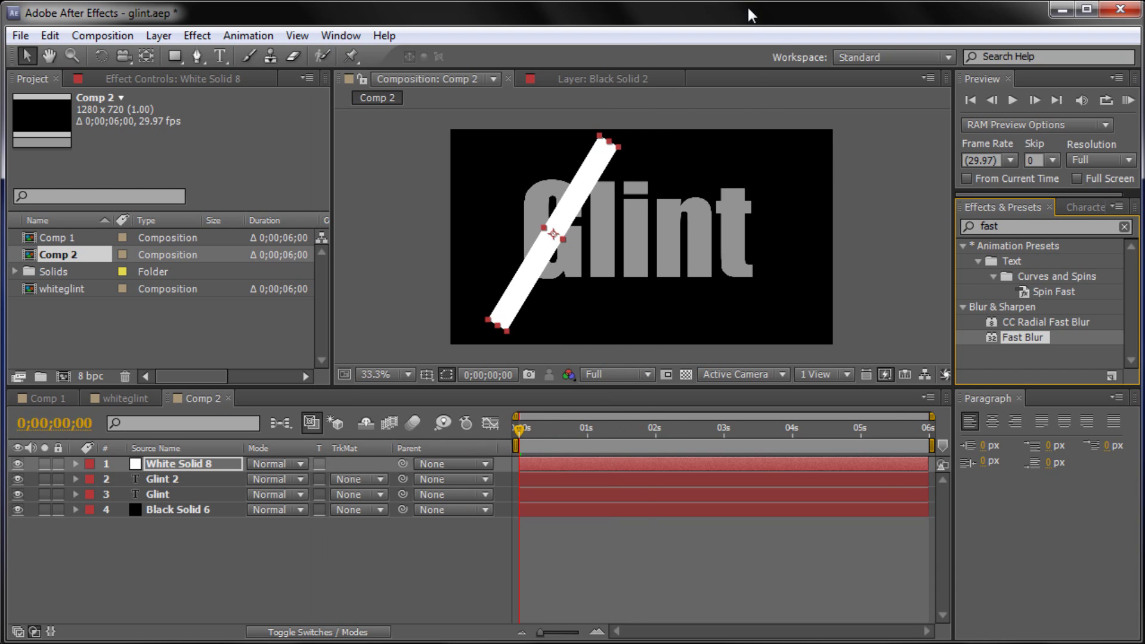
{"action": "left_click", "coordinate": [1006, 225]}
{"action": "key", "text": "BackSpace"}
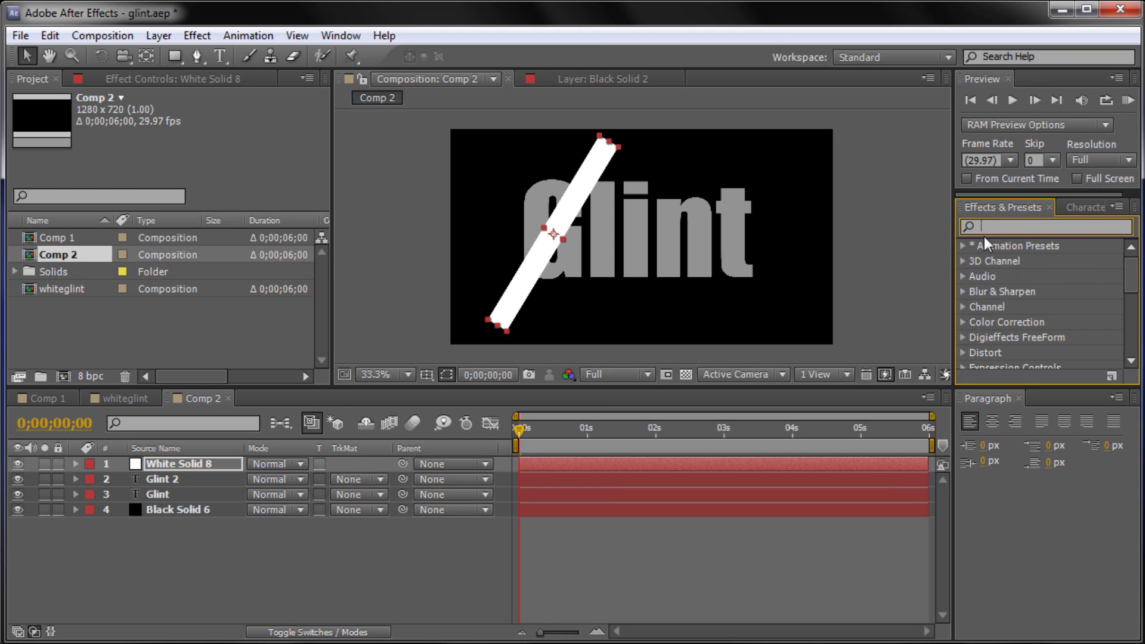
{"action": "type", "text": "fast"}
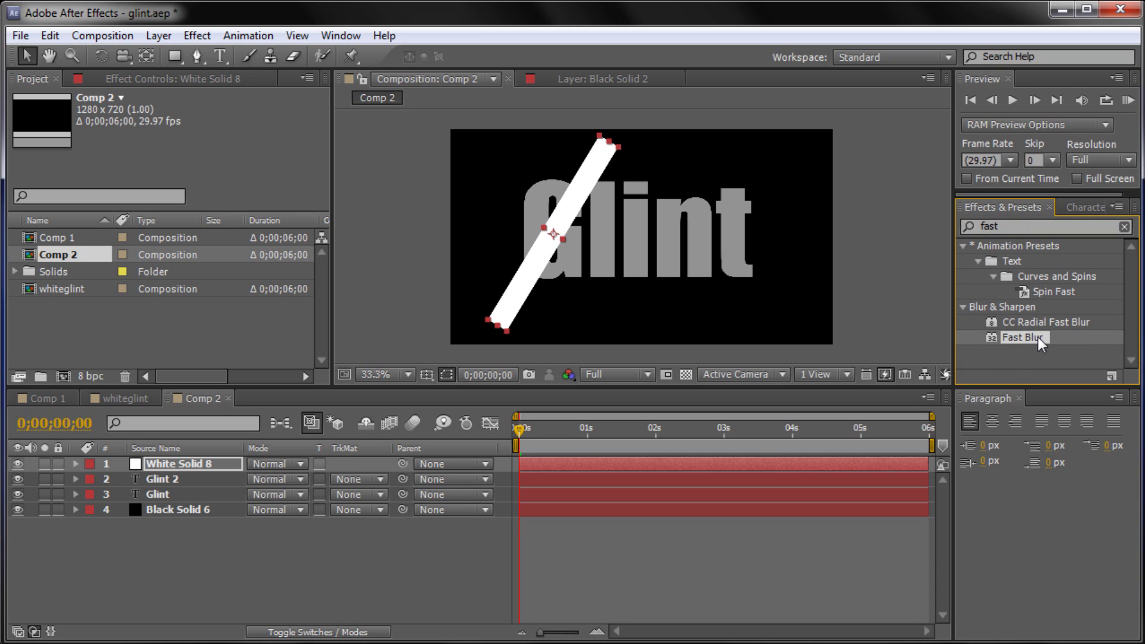
{"action": "left_click_drag", "start_coordinate": [1037, 337], "coordinate": [1006, 338]}
{"action": "left_click_drag", "start_coordinate": [710, 384], "coordinate": [200, 469]}
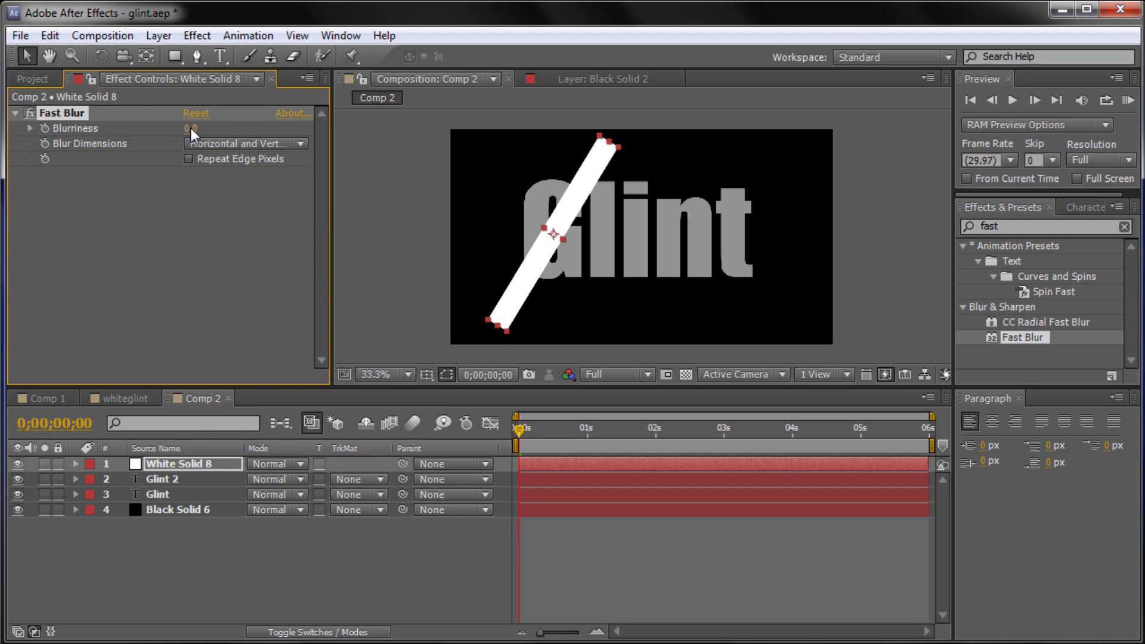
Step: Raise White Solid 8's Fast Blur Blurriness to about 792.0 for a soft diagonal streak
{"action": "key", "text": "Return"}
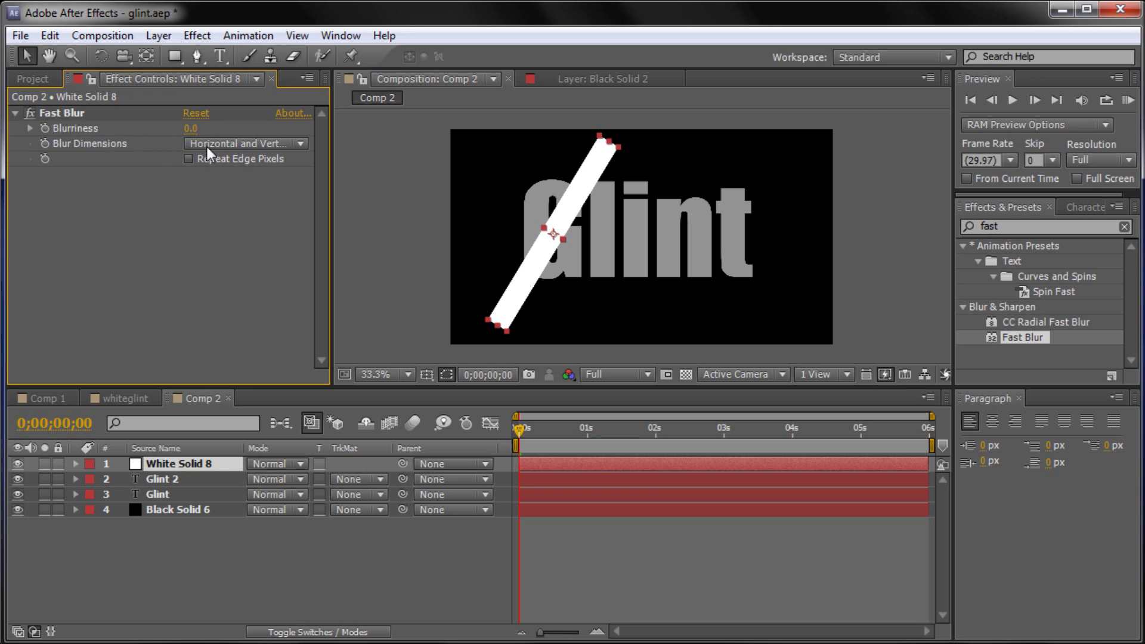
{"action": "left_click_drag", "start_coordinate": [185, 128], "coordinate": [876, 143]}
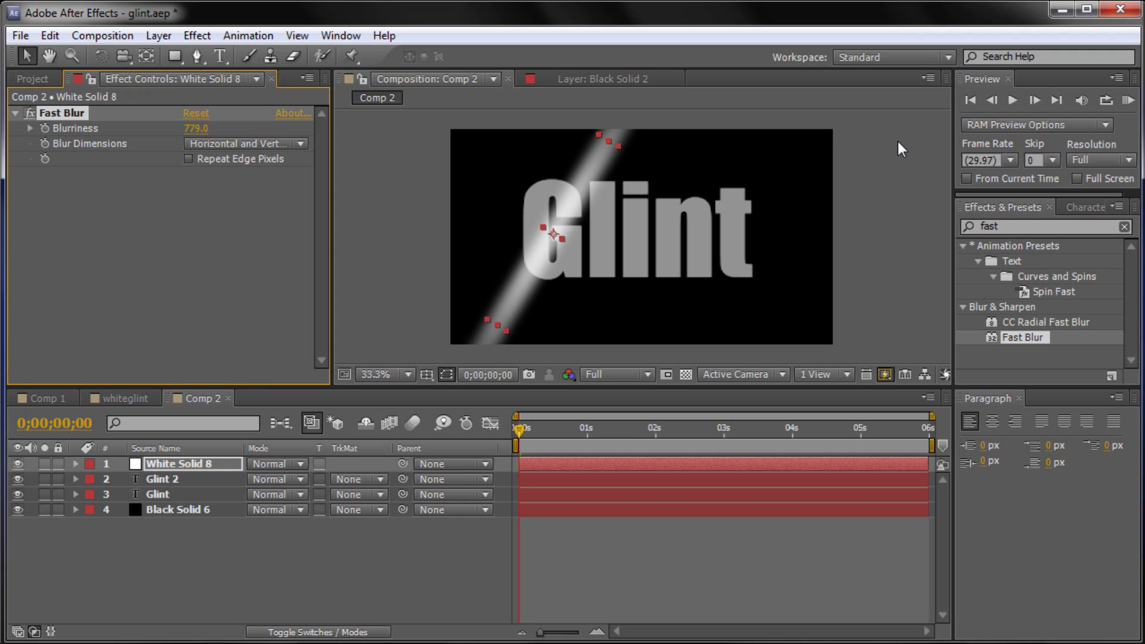
{"action": "left_click_drag", "start_coordinate": [898, 141], "coordinate": [907, 141]}
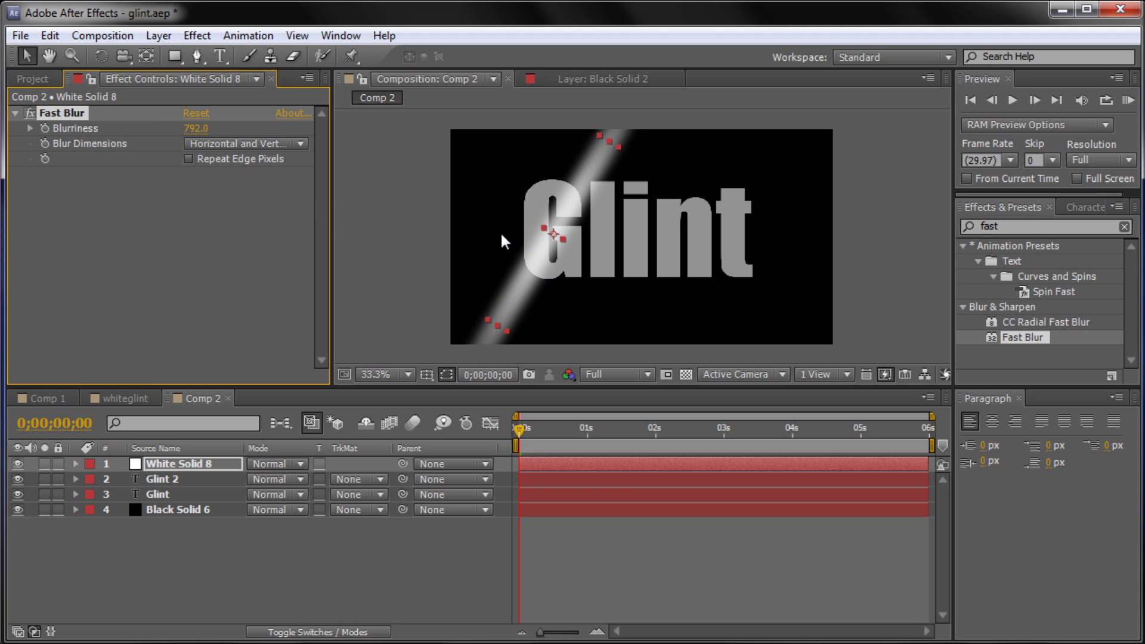
{"action": "mouse_move", "coordinate": [516, 290]}
{"action": "left_mouse_down"}
{"action": "mouse_move", "coordinate": [748, 304]}
{"action": "mouse_move", "coordinate": [479, 278]}
{"action": "mouse_move", "coordinate": [677, 293]}
{"action": "mouse_move", "coordinate": [494, 275]}
{"action": "mouse_move", "coordinate": [515, 273]}
{"action": "left_mouse_up"}
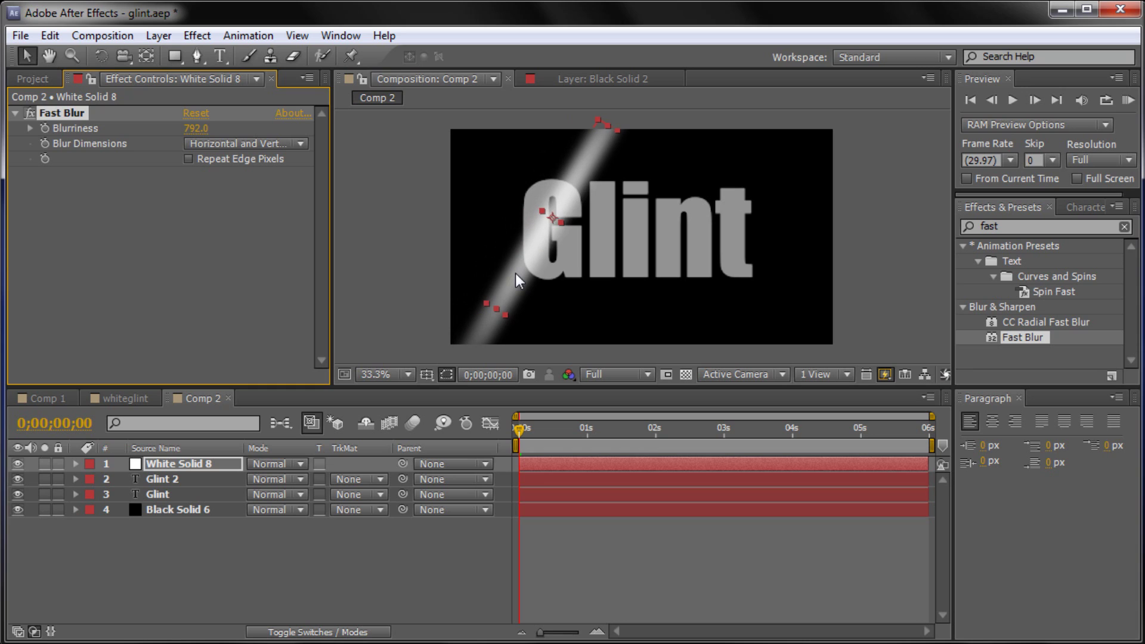
Step: Duplicate White Solid 8, make the copy narrower, and increase its Blurriness
{"action": "left_click", "coordinate": [161, 465]}
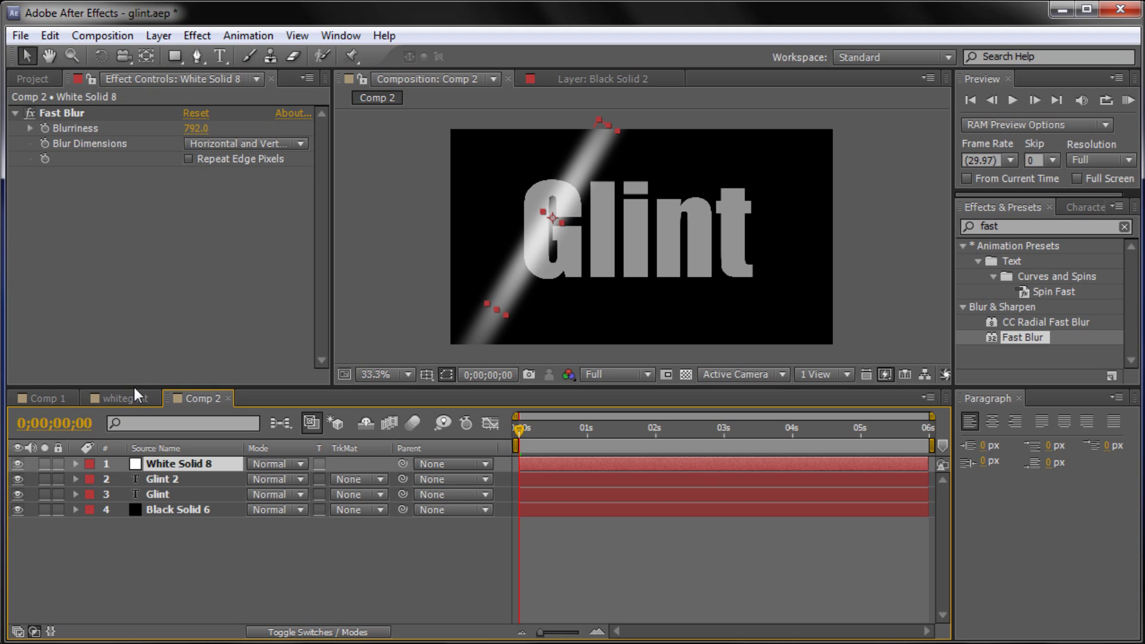
{"action": "key", "text": "ctrl+d"}
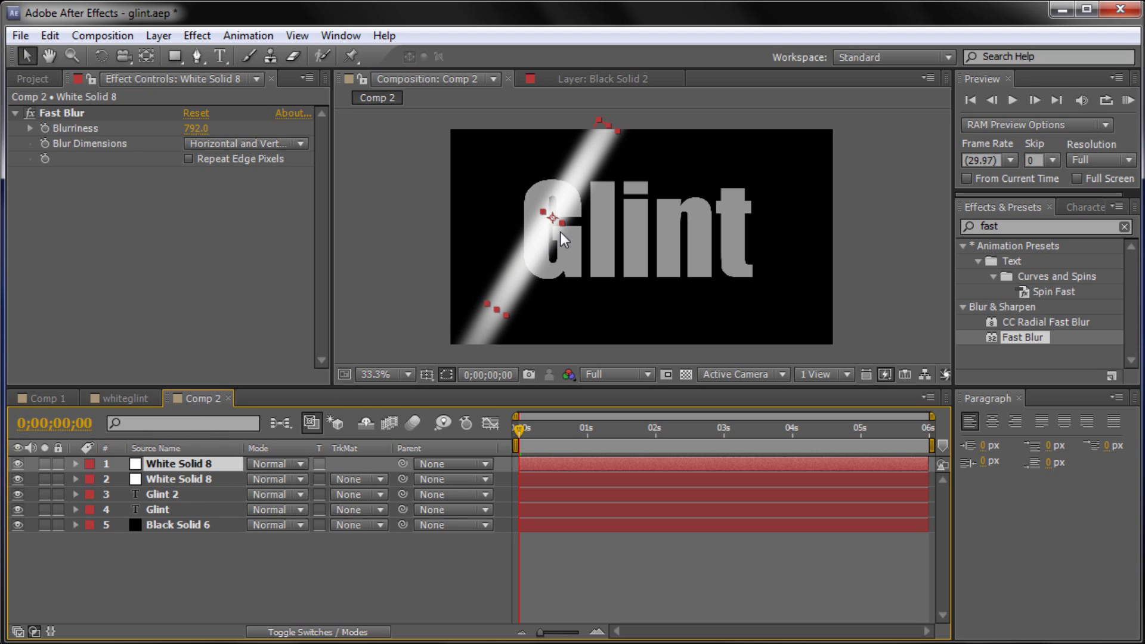
{"action": "left_click_drag", "start_coordinate": [561, 225], "coordinate": [556, 223]}
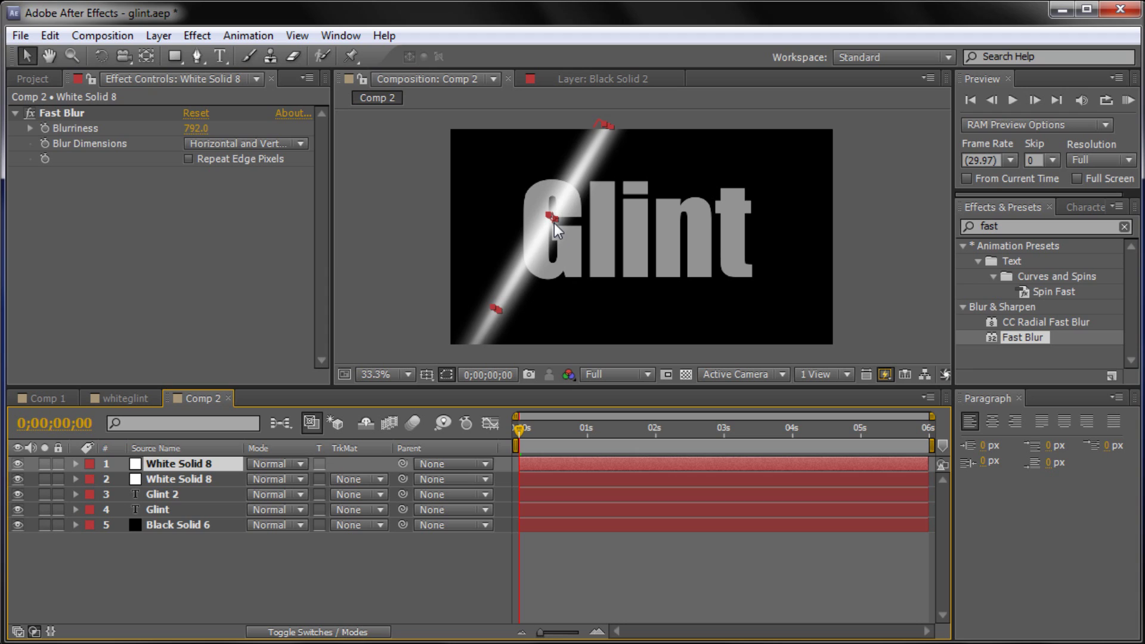
{"action": "left_click", "coordinate": [555, 227]}
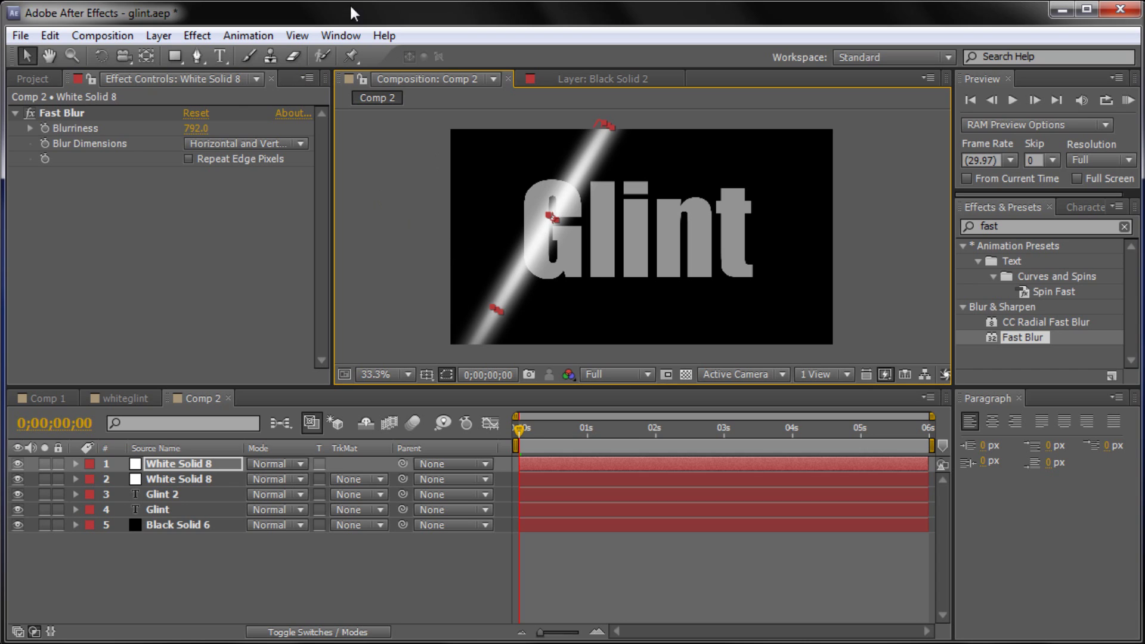
{"action": "left_click_drag", "start_coordinate": [192, 130], "coordinate": [461, 158]}
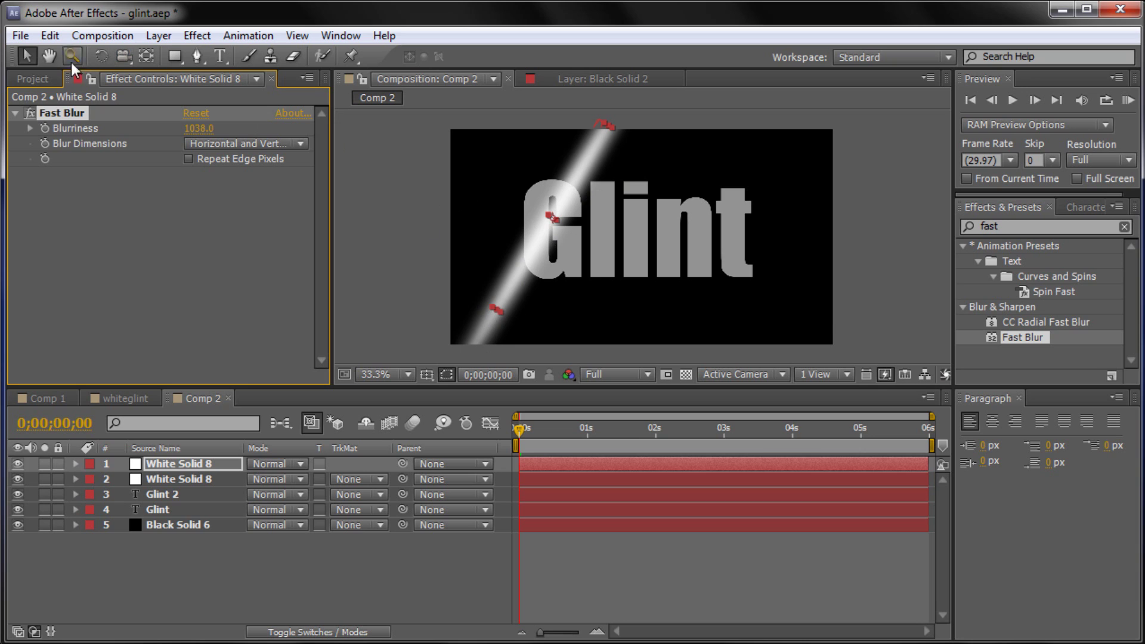
Step: Select both white shine layers and move them together to check the sweep
{"action": "left_click", "coordinate": [186, 478]}
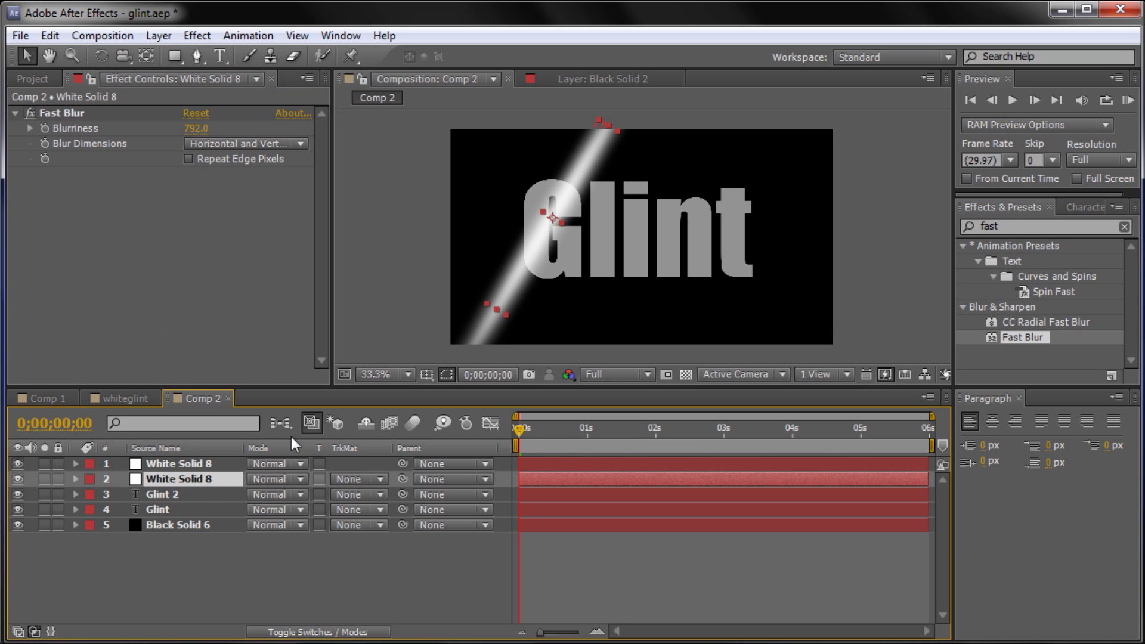
{"action": "left_click", "coordinate": [206, 463], "text": "shift"}
{"action": "mouse_move", "coordinate": [524, 266]}
{"action": "left_mouse_down"}
{"action": "mouse_move", "coordinate": [459, 242]}
{"action": "mouse_move", "coordinate": [521, 251]}
{"action": "mouse_move", "coordinate": [467, 238]}
{"action": "mouse_move", "coordinate": [493, 231]}
{"action": "mouse_move", "coordinate": [539, 252]}
{"action": "mouse_move", "coordinate": [529, 256]}
{"action": "left_mouse_up"}
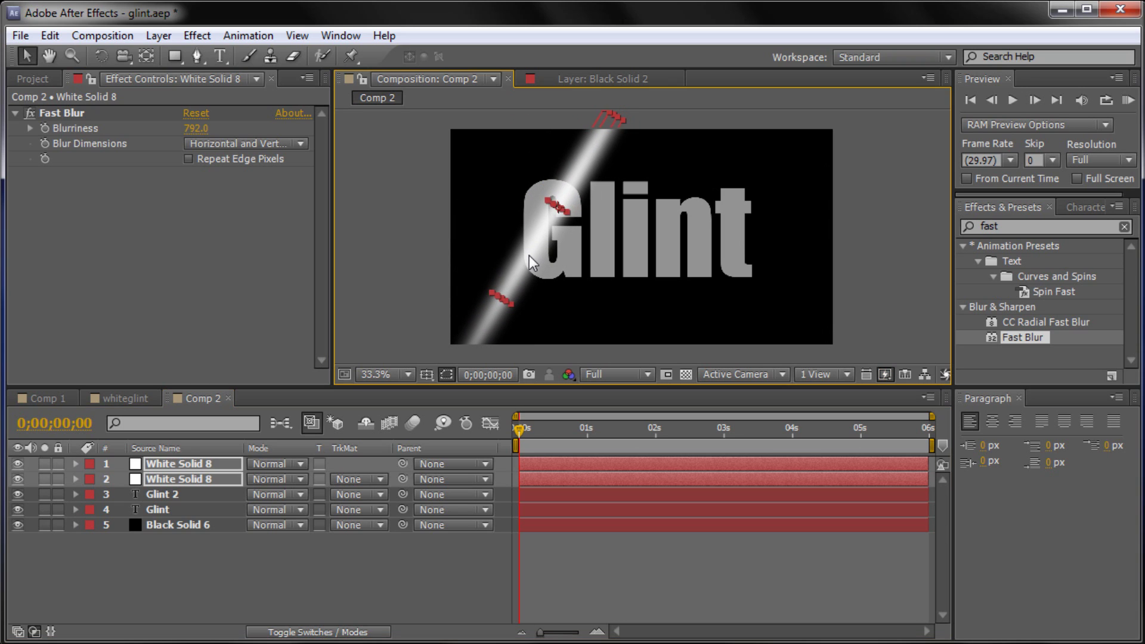
Step: Select both White Solid 8 layers and pre-compose them into 'whiteglint'
{"action": "left_click", "coordinate": [208, 546]}
{"action": "left_click", "coordinate": [186, 481]}
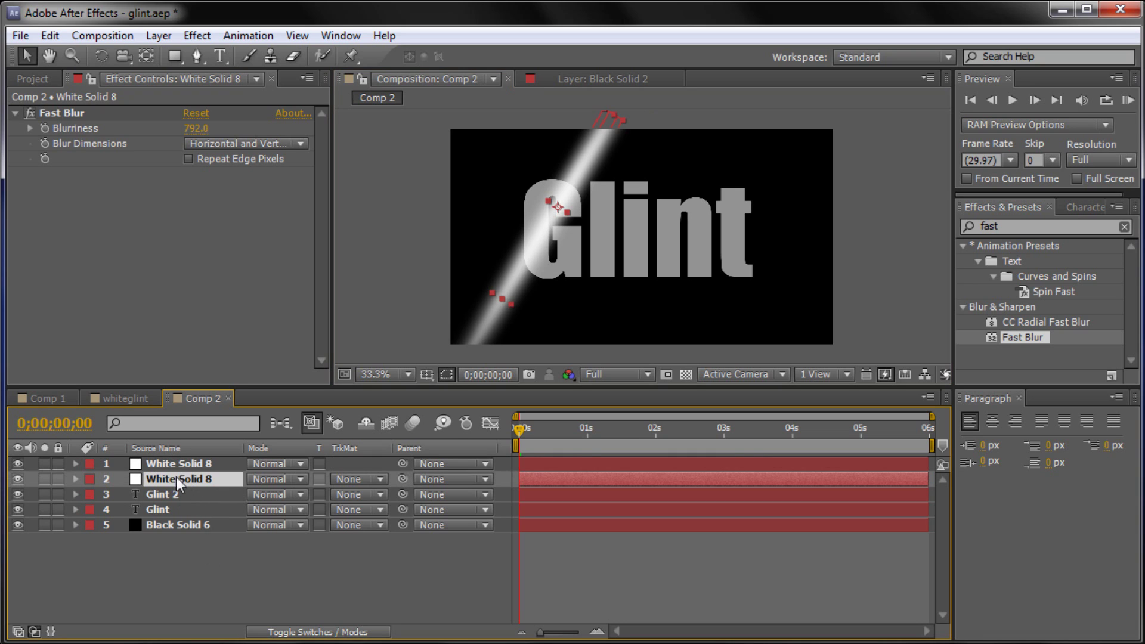
{"action": "left_click", "coordinate": [189, 463], "text": "shift"}
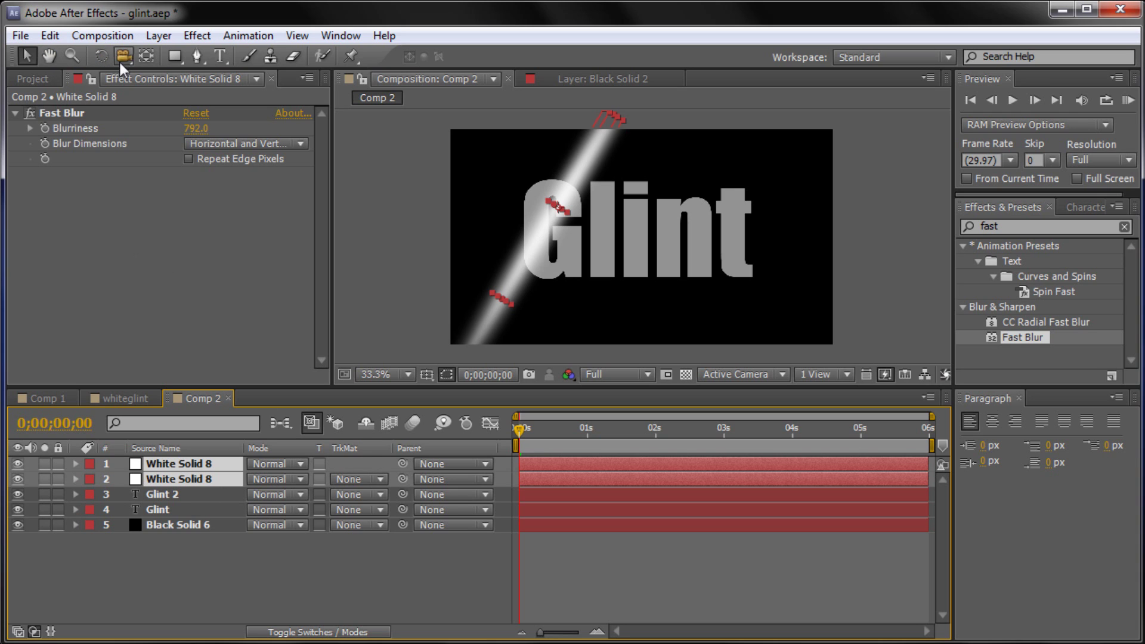
{"action": "left_click", "coordinate": [158, 35]}
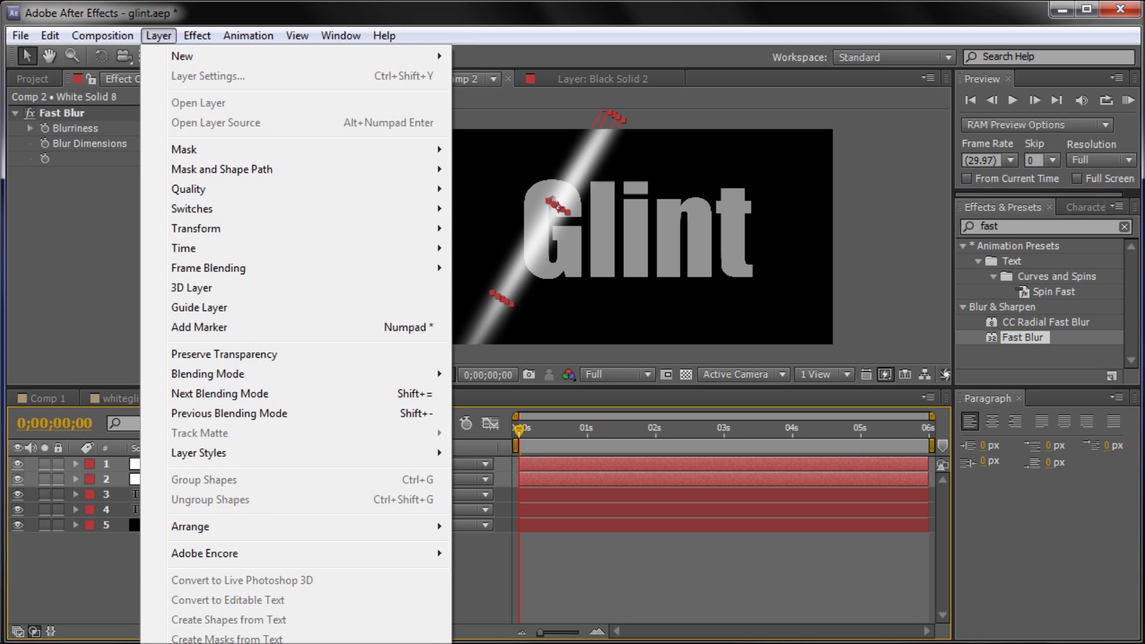
{"action": "key", "text": "ctrl+shift+c"}
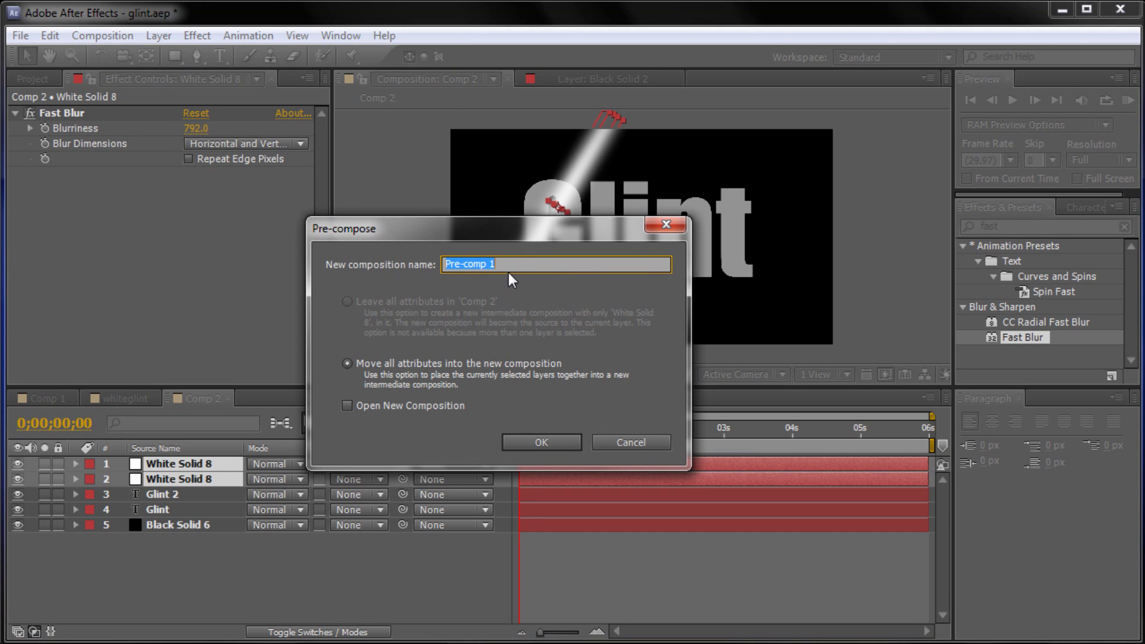
{"action": "type", "text": "whiteglint"}
{"action": "left_click", "coordinate": [541, 441]}
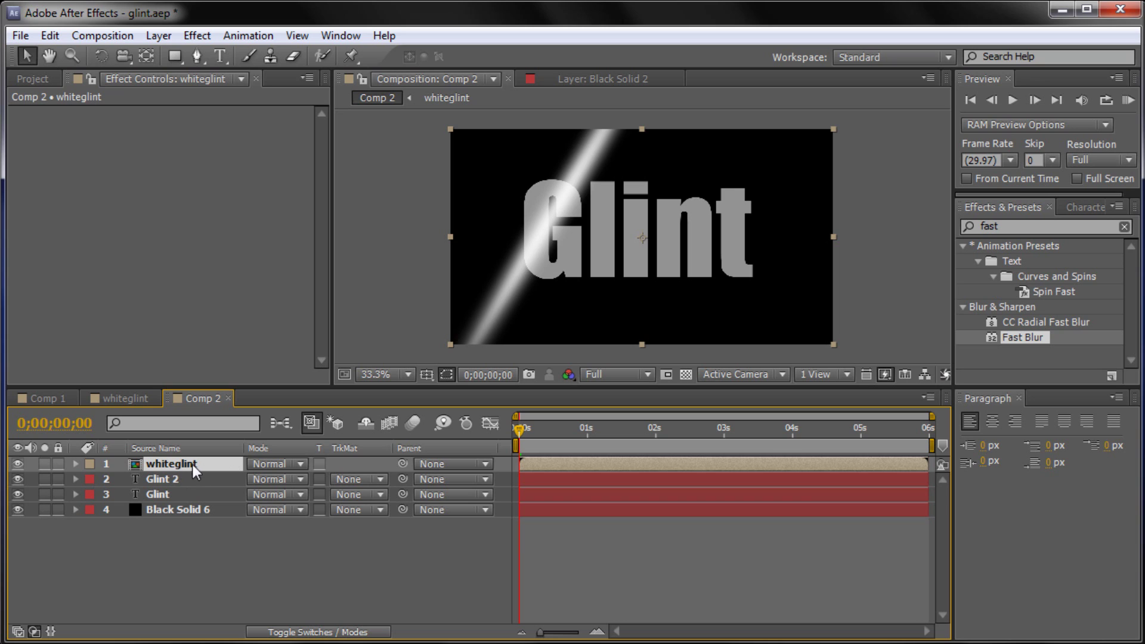
{"action": "double_click", "coordinate": [157, 465]}
{"action": "left_click", "coordinate": [161, 464]}
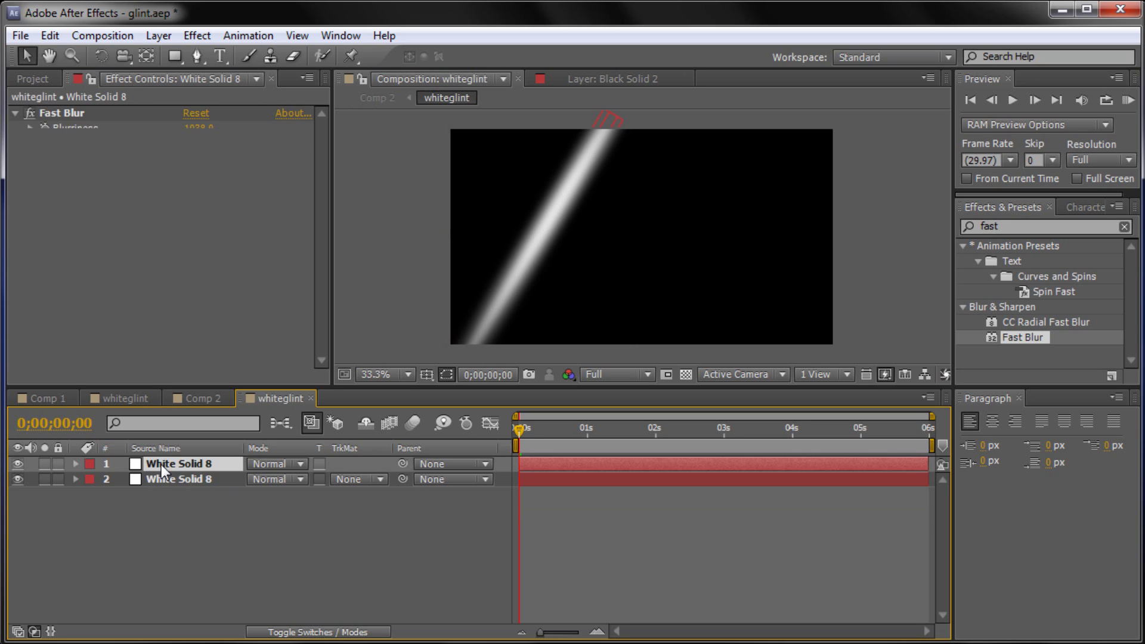
{"action": "left_click", "coordinate": [165, 472]}
{"action": "left_click", "coordinate": [166, 466]}
{"action": "left_click", "coordinate": [167, 478]}
{"action": "left_click", "coordinate": [160, 467]}
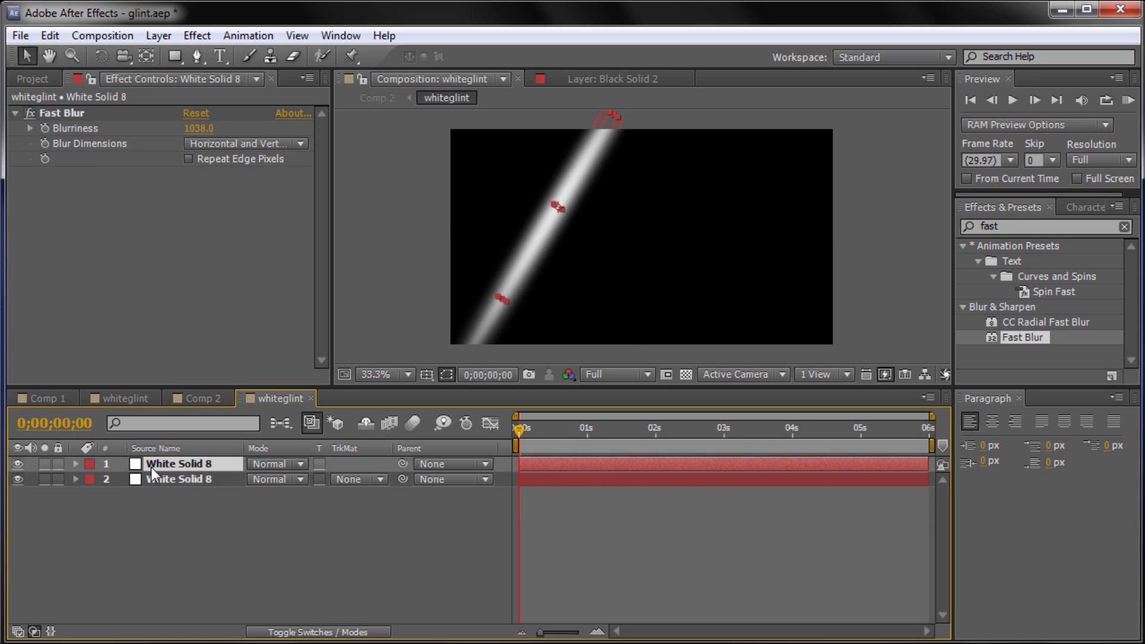
{"action": "left_click", "coordinate": [190, 399]}
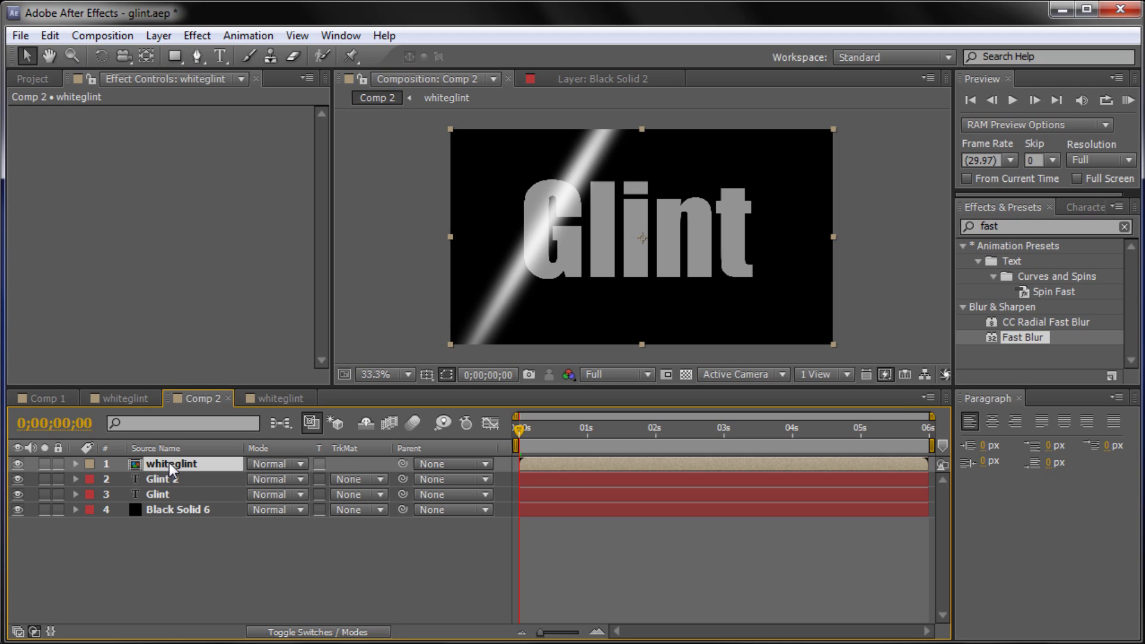
Step: Place whiteglint below Glint 2 and set its TrkMat to Alpha Matte "Glint 2"
{"action": "left_click_drag", "start_coordinate": [169, 464], "coordinate": [169, 484]}
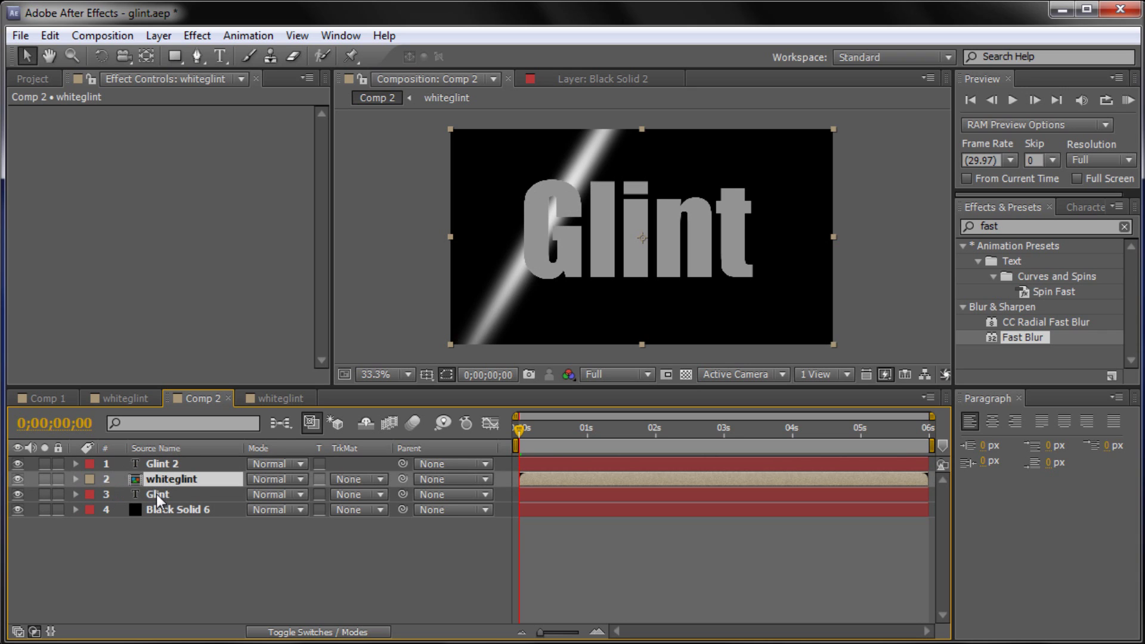
{"action": "left_click", "coordinate": [158, 493]}
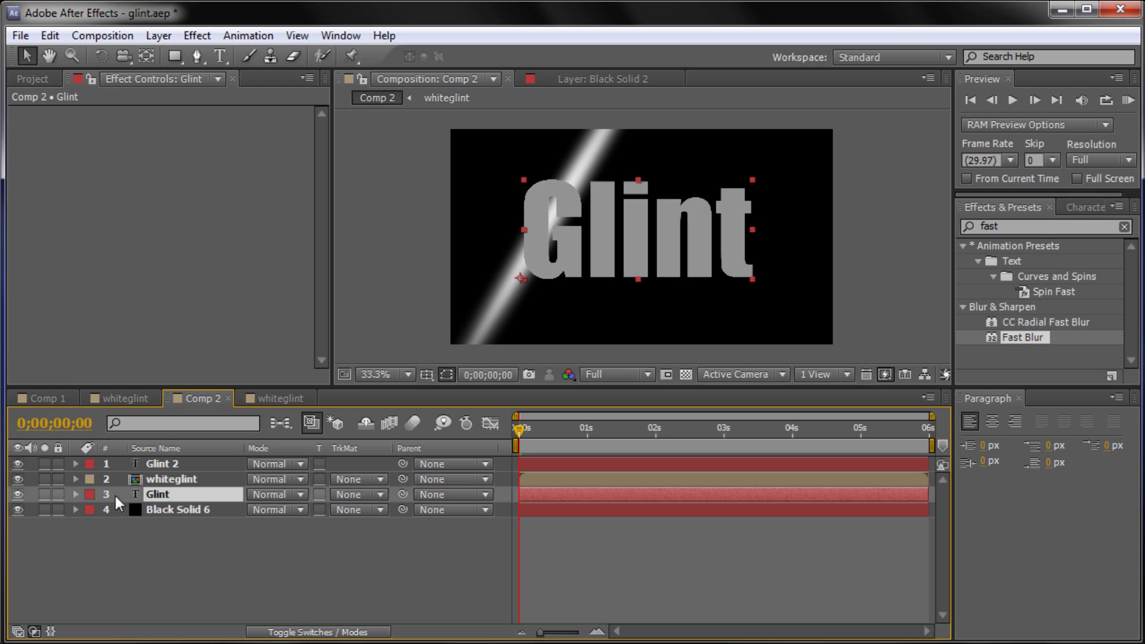
{"action": "left_click", "coordinate": [164, 465]}
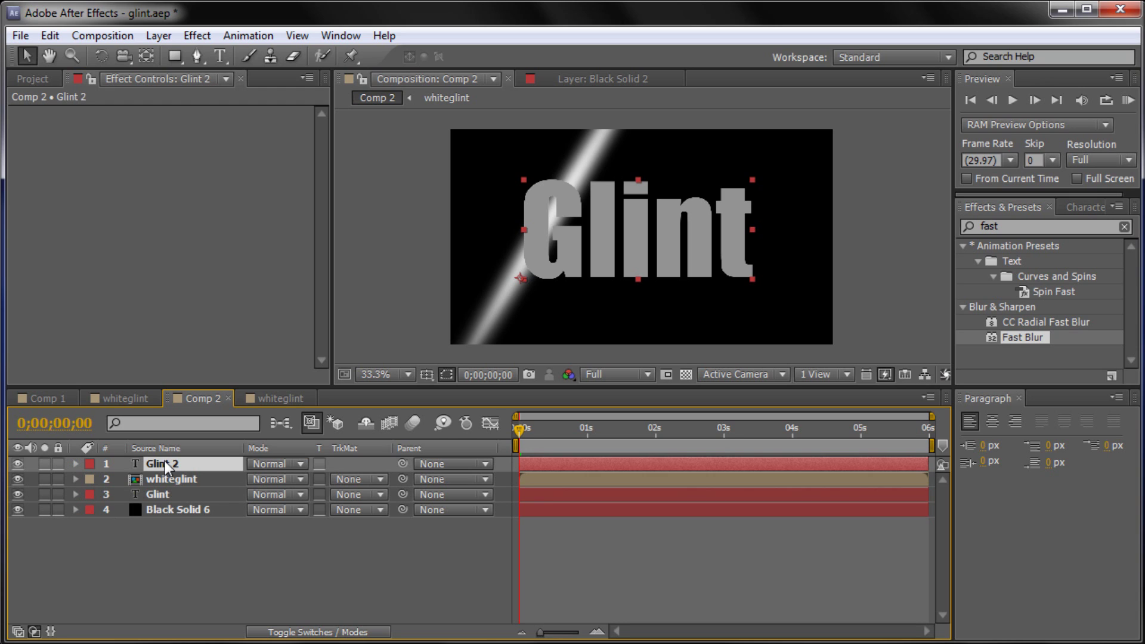
{"action": "left_click", "coordinate": [172, 478]}
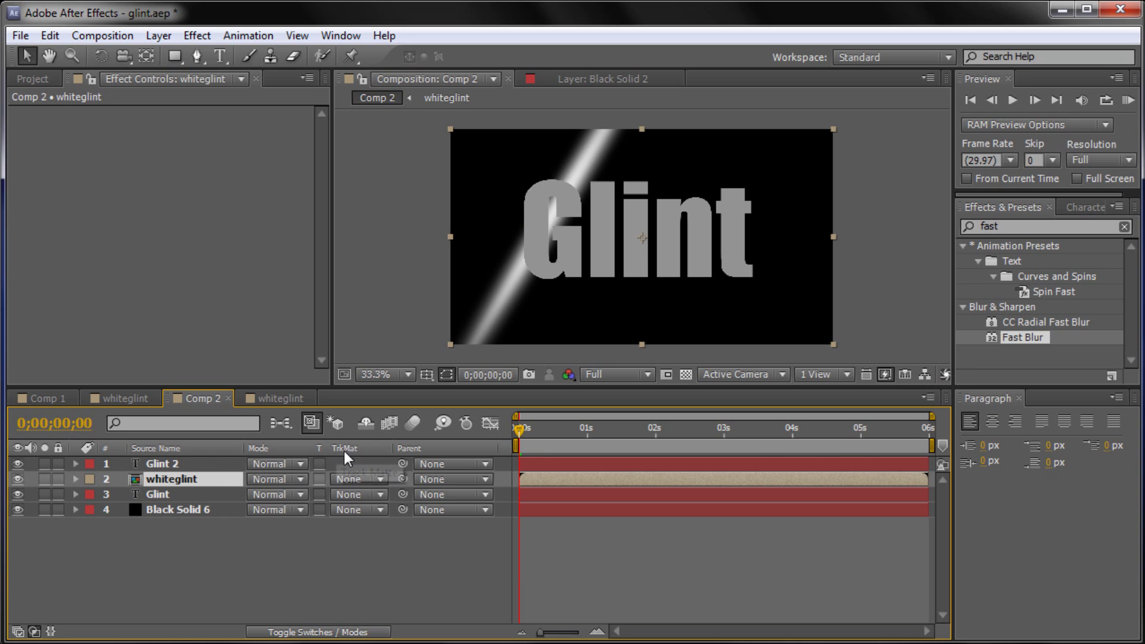
{"action": "left_click", "coordinate": [292, 631]}
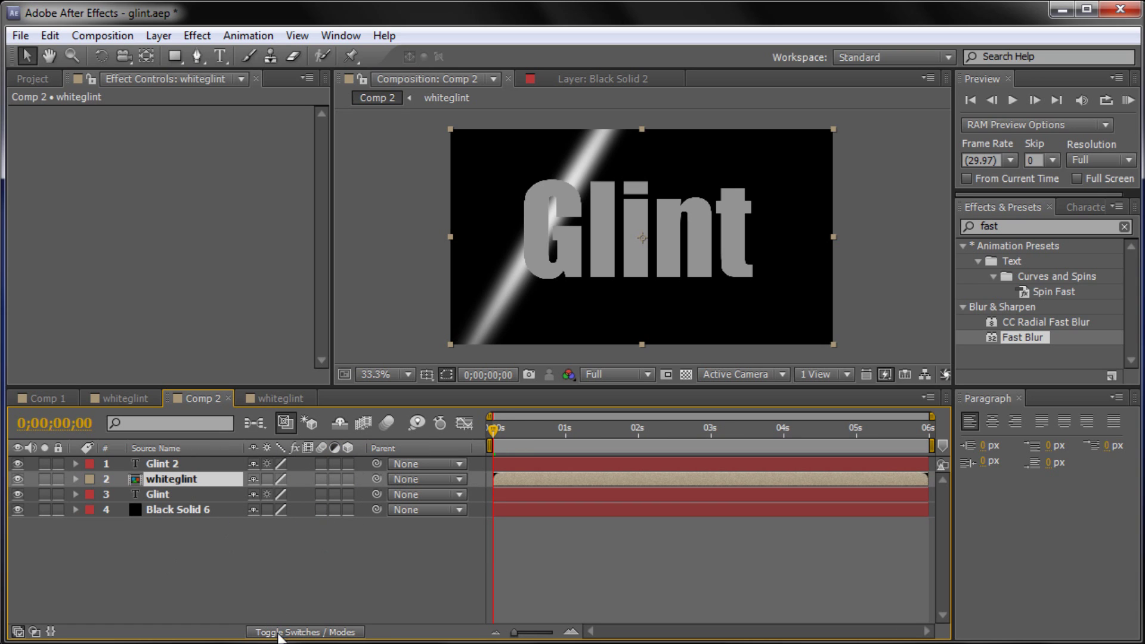
{"action": "left_click", "coordinate": [347, 629]}
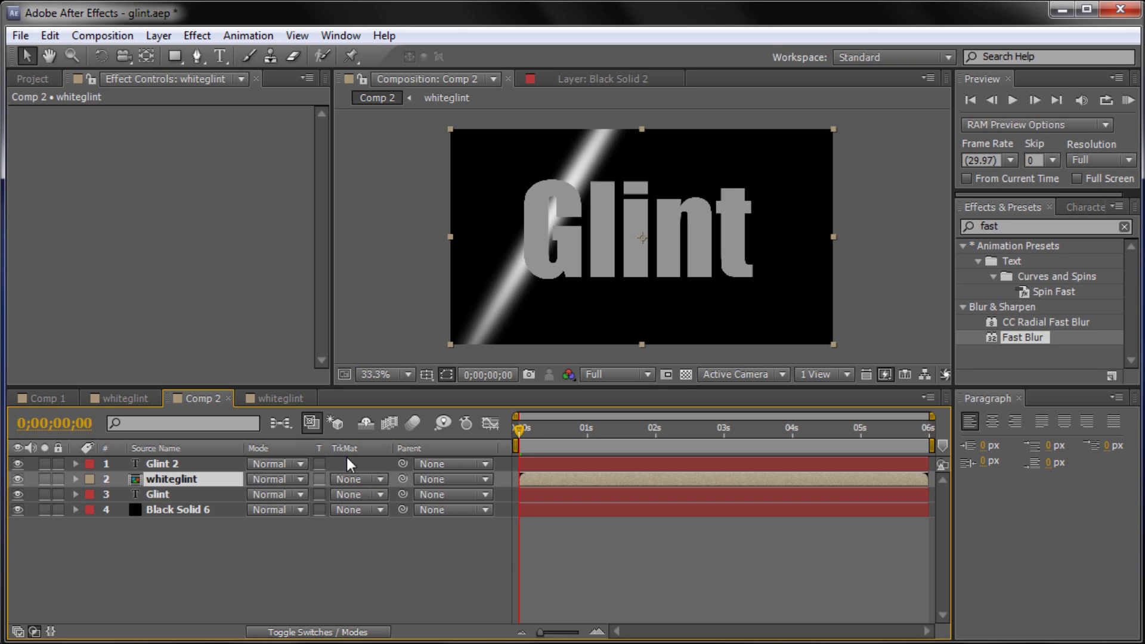
{"action": "left_click", "coordinate": [380, 479]}
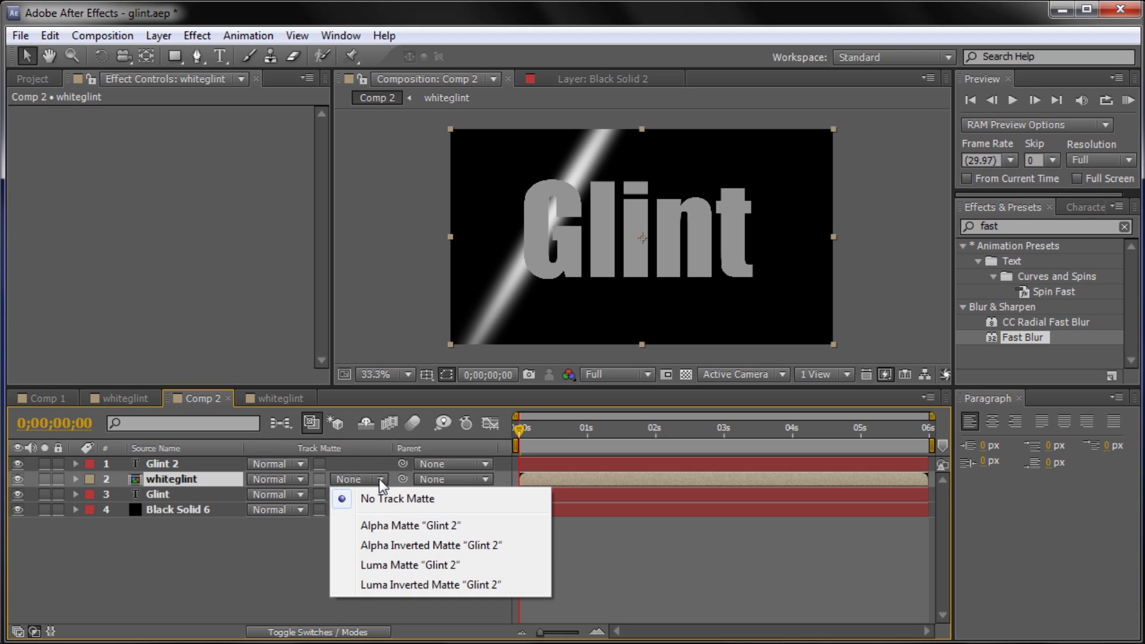
{"action": "left_click", "coordinate": [403, 527]}
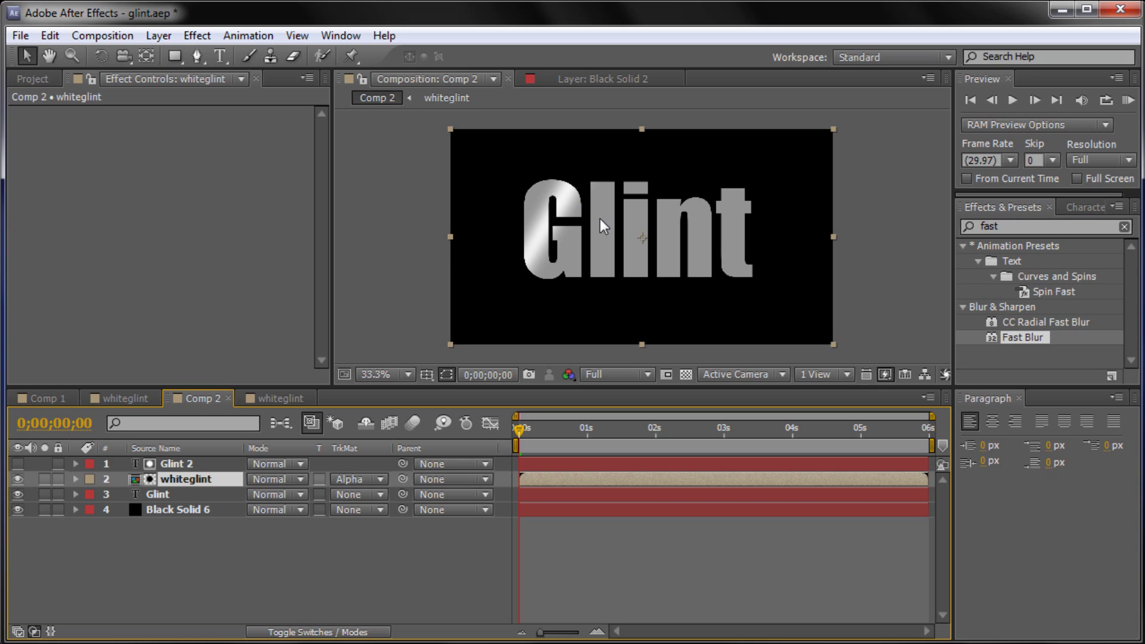
Step: Move the whiteglint layer so the shine clears the Glint letters
{"action": "left_click", "coordinate": [170, 466]}
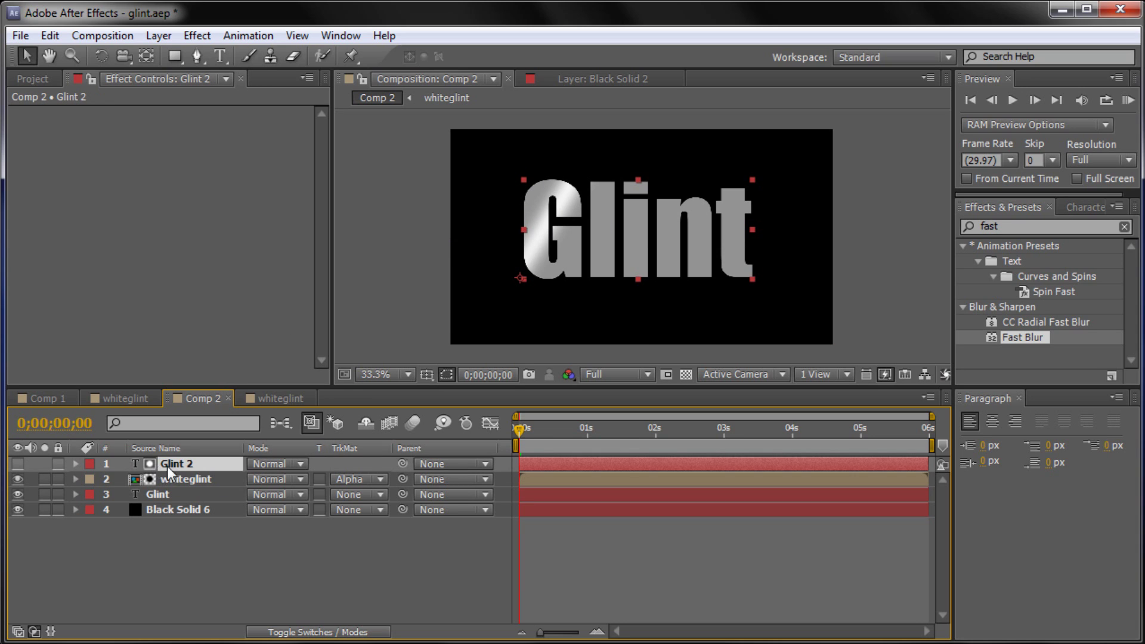
{"action": "left_click", "coordinate": [173, 480]}
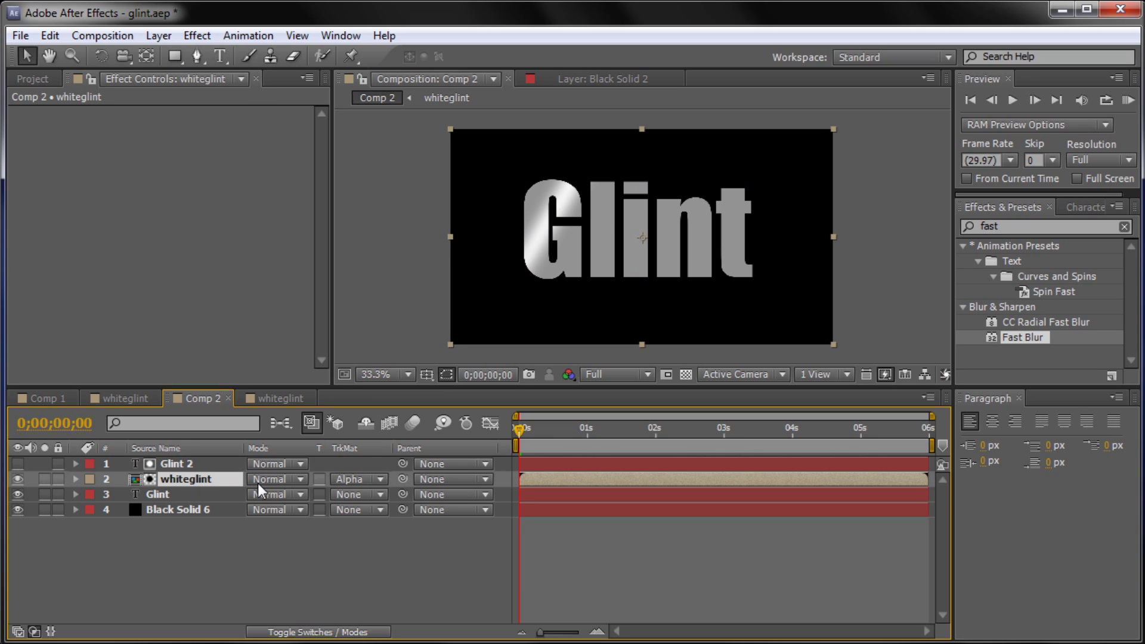
{"action": "left_click", "coordinate": [189, 469]}
{"action": "left_click", "coordinate": [195, 479]}
{"action": "left_click", "coordinate": [193, 464]}
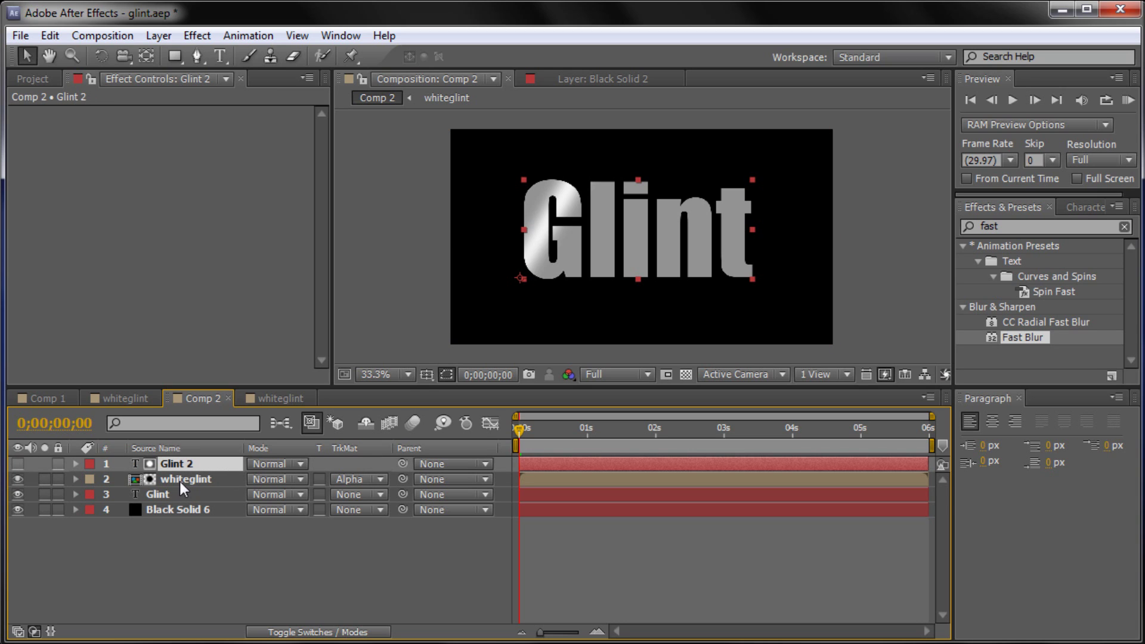
{"action": "left_click", "coordinate": [191, 480]}
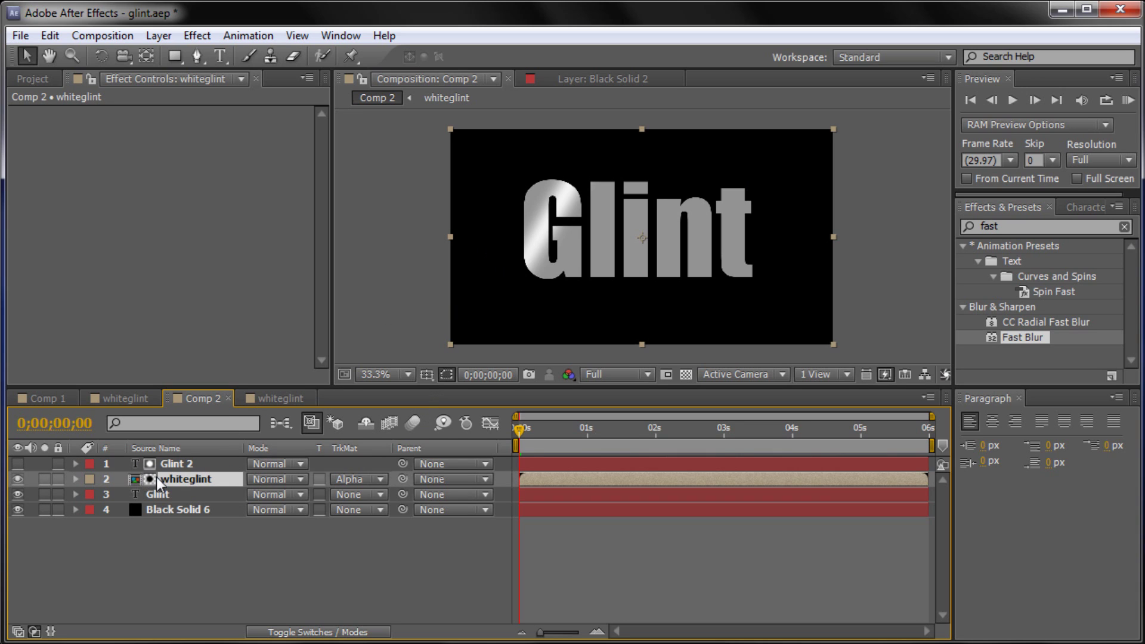
{"action": "left_click_drag", "start_coordinate": [475, 257], "coordinate": [414, 257]}
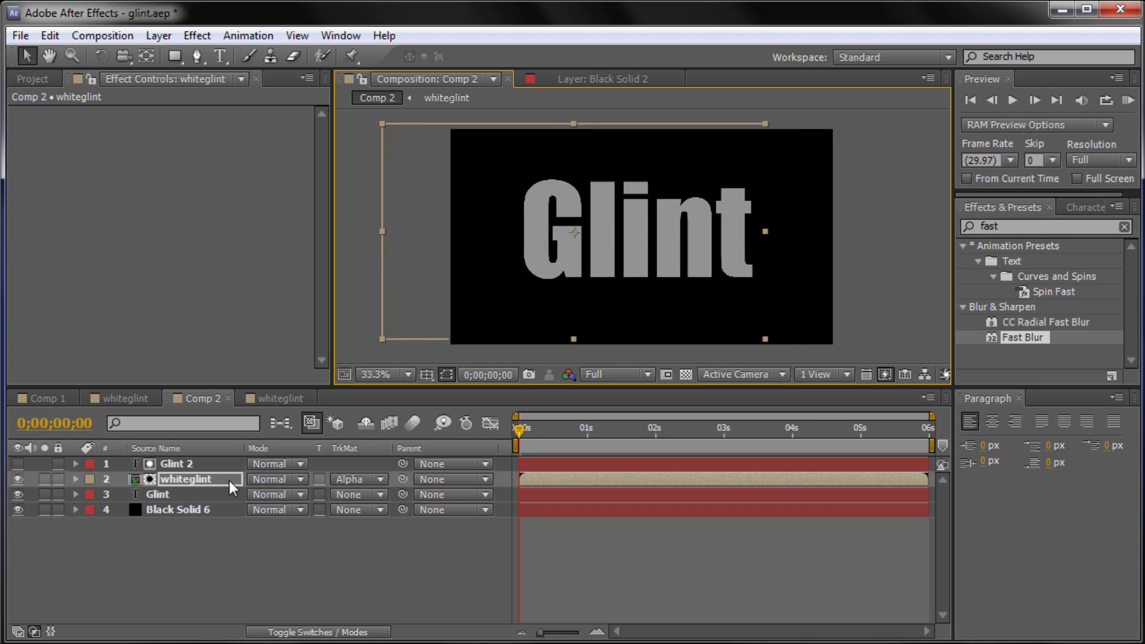
Step: Keyframe whiteglint's Position from X 412 at 0s to 1499.0, 342.0 at 0;00;00;15
{"action": "left_click", "coordinate": [209, 482]}
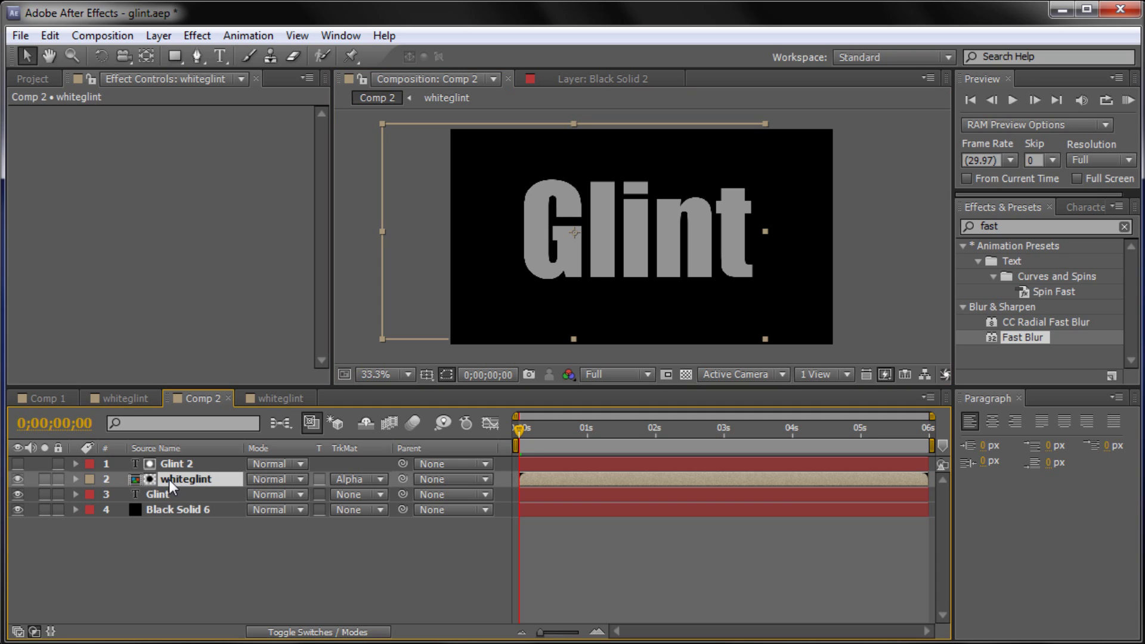
{"action": "key", "text": "p"}
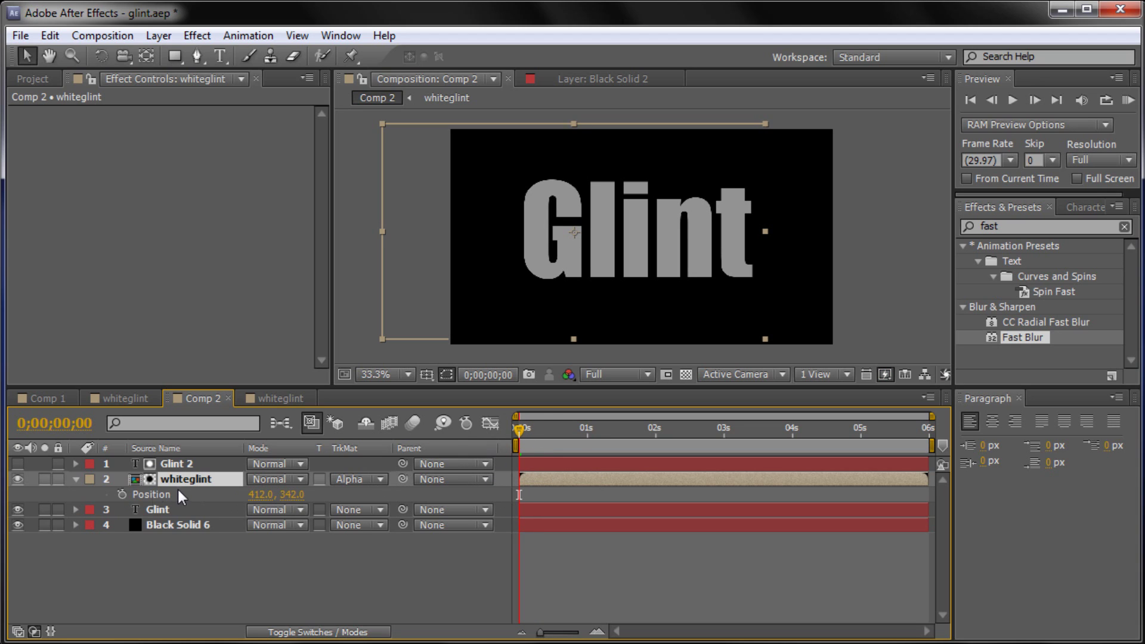
{"action": "left_click", "coordinate": [123, 494]}
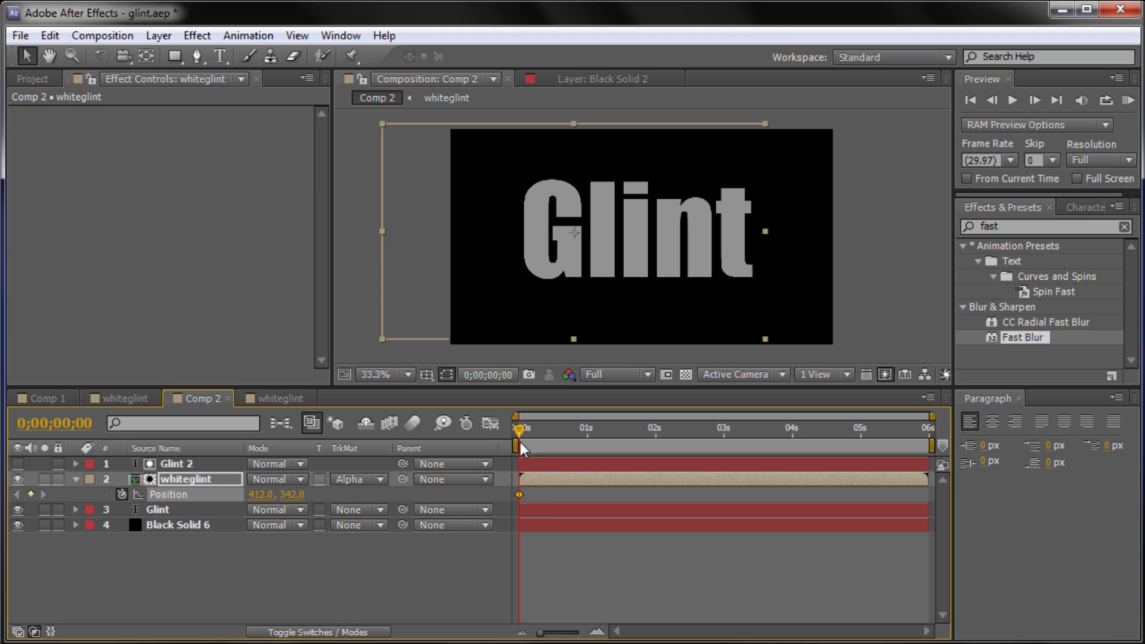
{"action": "left_click_drag", "start_coordinate": [517, 430], "coordinate": [554, 442]}
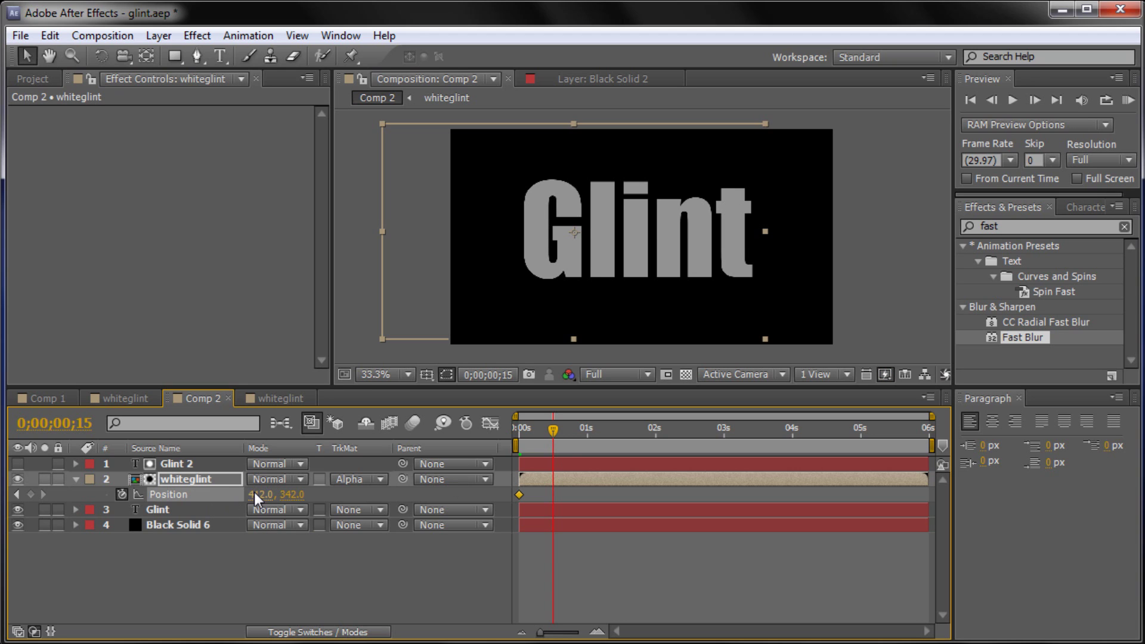
{"action": "left_click_drag", "start_coordinate": [254, 492], "coordinate": [783, 519]}
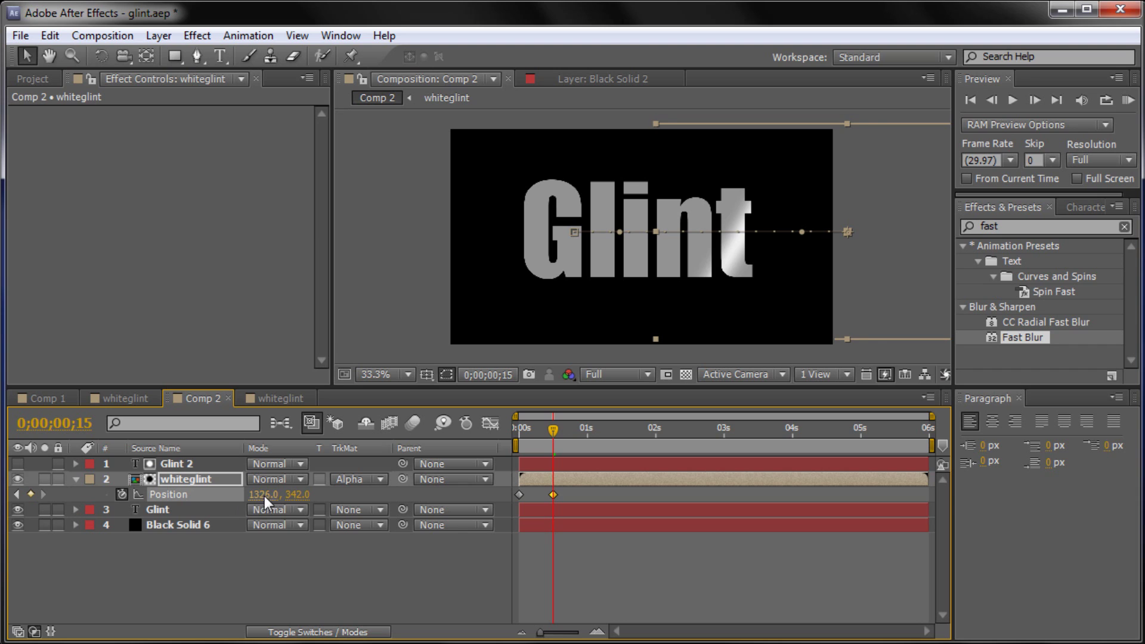
{"action": "left_click_drag", "start_coordinate": [264, 495], "coordinate": [422, 503]}
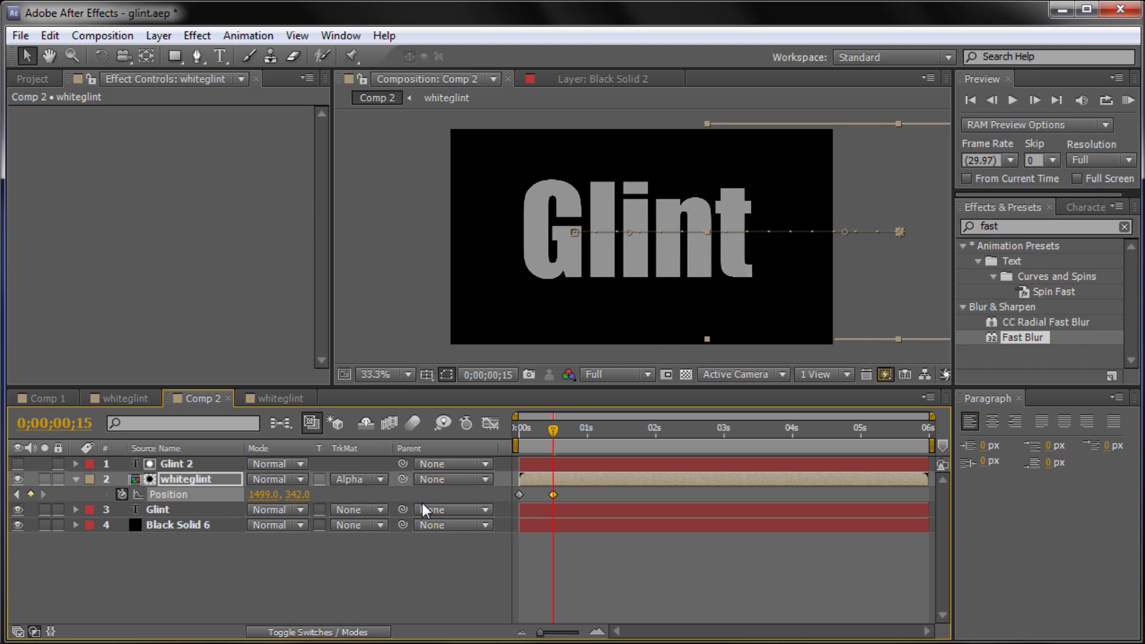
{"action": "mouse_move", "coordinate": [554, 424]}
{"action": "left_mouse_down"}
{"action": "mouse_move", "coordinate": [522, 437]}
{"action": "mouse_move", "coordinate": [555, 443]}
{"action": "left_mouse_up"}
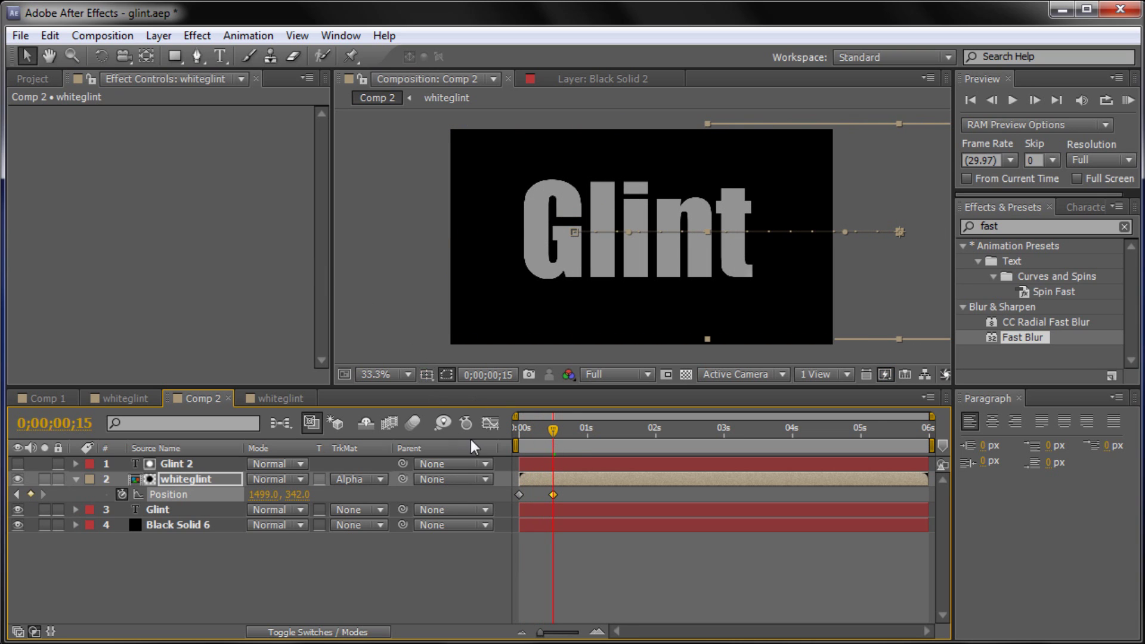
Step: Trim the work area to about the first second and preview the glint sweep
{"action": "left_click_drag", "start_coordinate": [933, 444], "coordinate": [610, 446]}
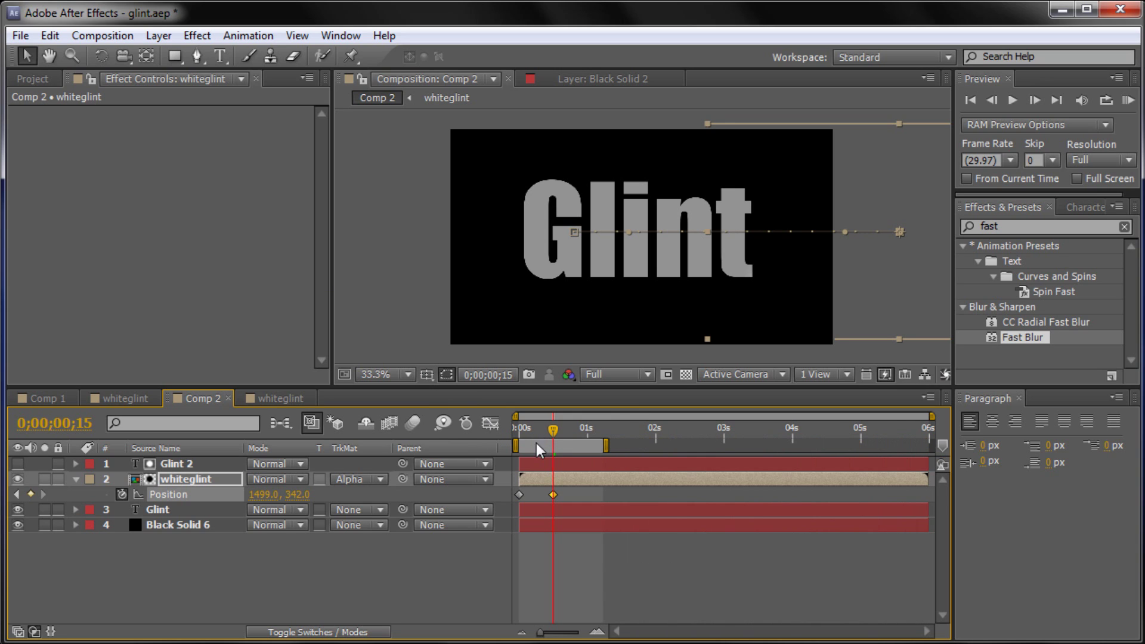
{"action": "key", "text": "space"}
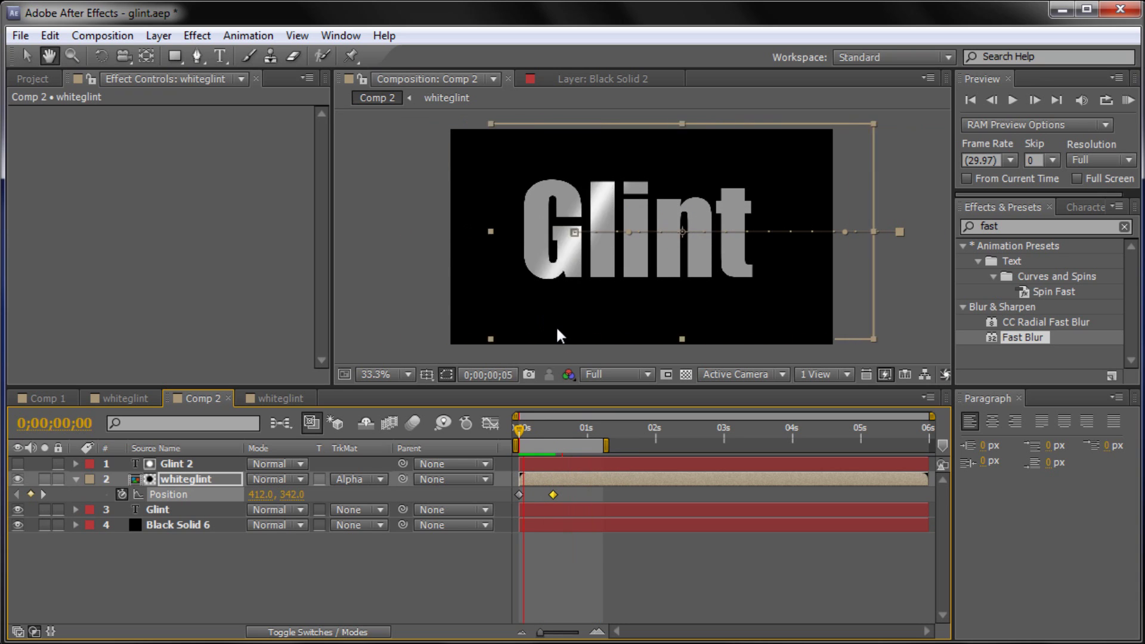
{"action": "left_click", "coordinate": [481, 239]}
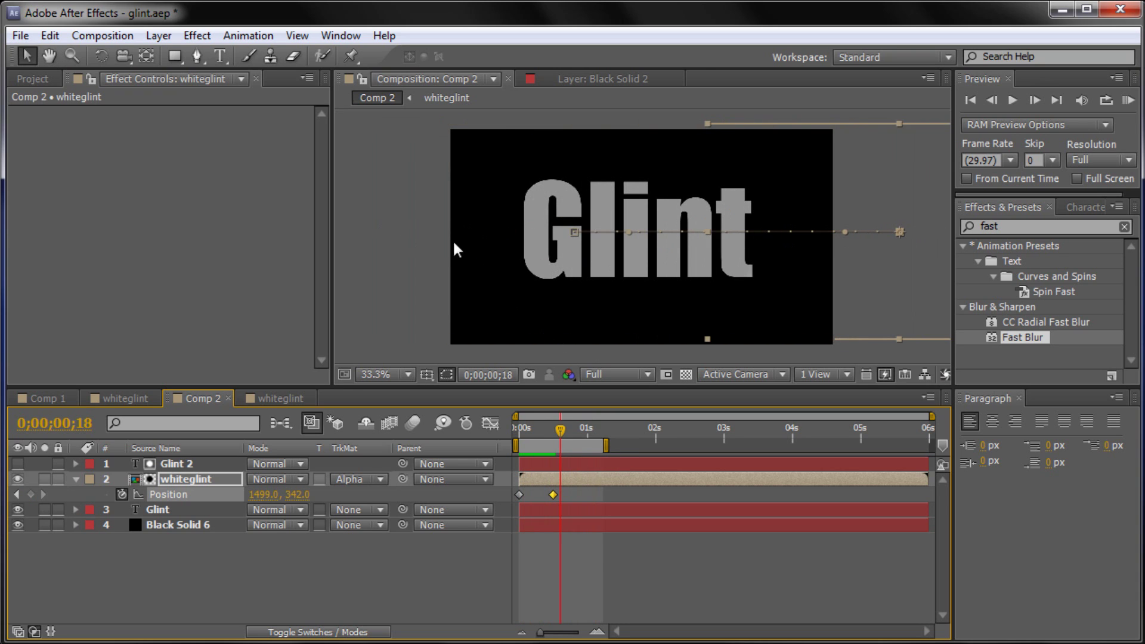
Step: Deselect the glint layer and maximize the Composition panel to fill the window
{"action": "left_click", "coordinate": [75, 283]}
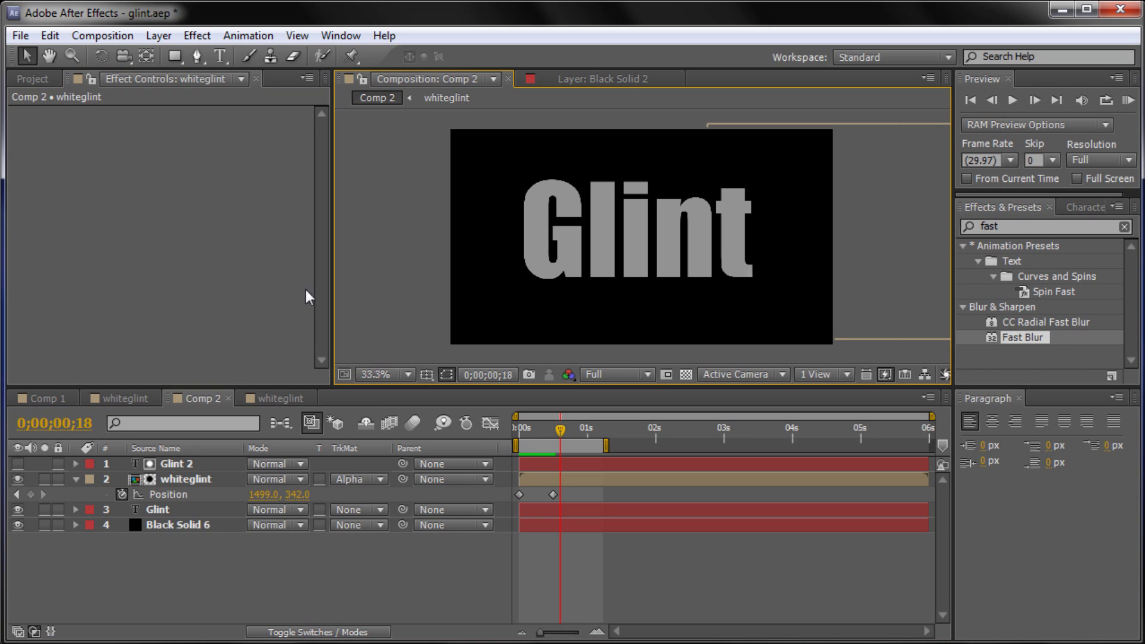
{"action": "left_click", "coordinate": [396, 241]}
{"action": "key", "text": "grave"}
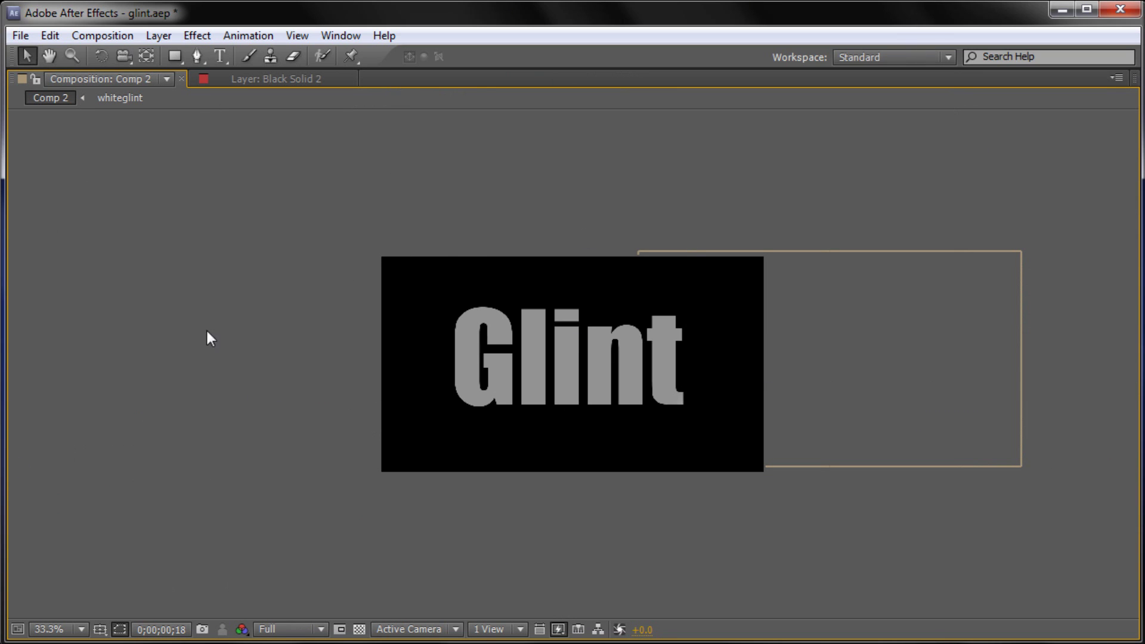
Step: View the composition at 100% magnification and play the glint sweep preview
{"action": "left_click", "coordinate": [82, 629]}
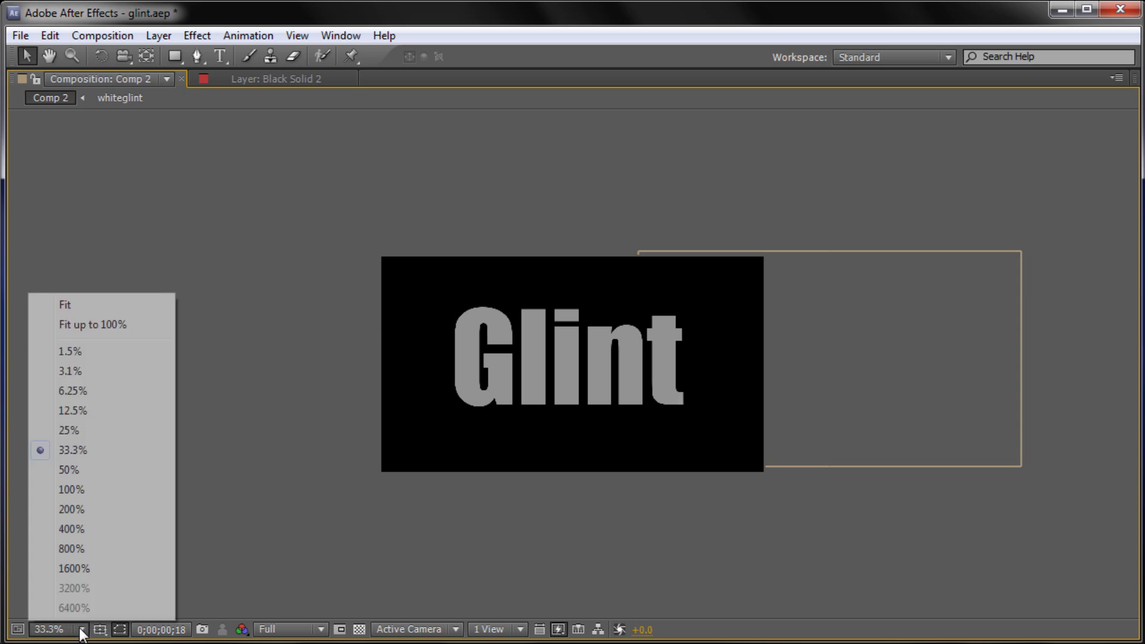
{"action": "left_click", "coordinate": [71, 489]}
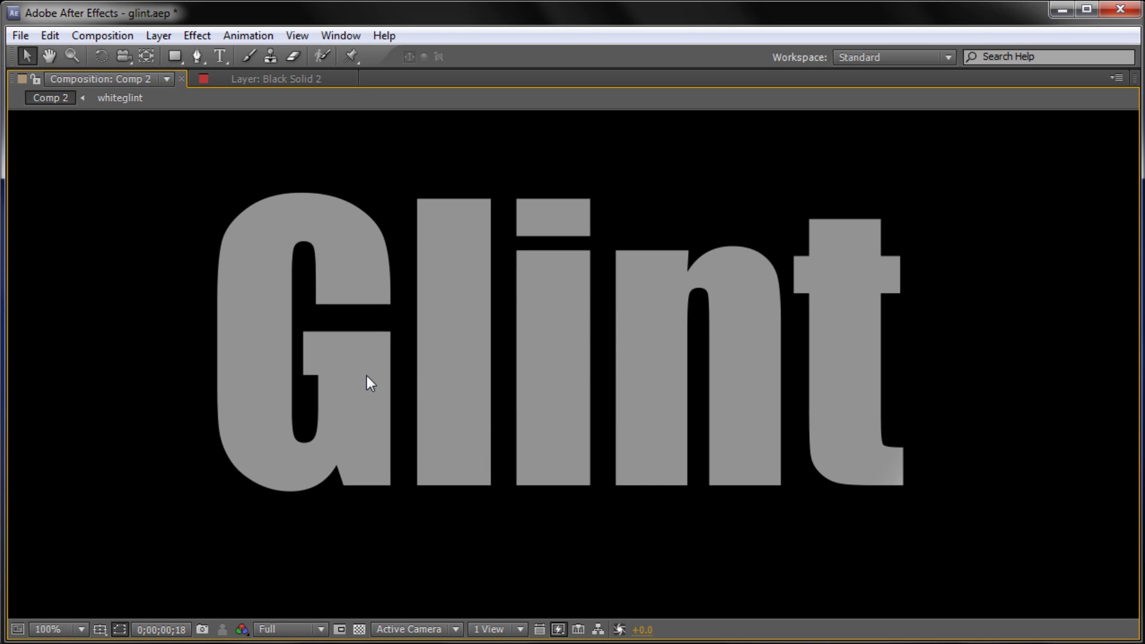
{"action": "key", "text": "space"}
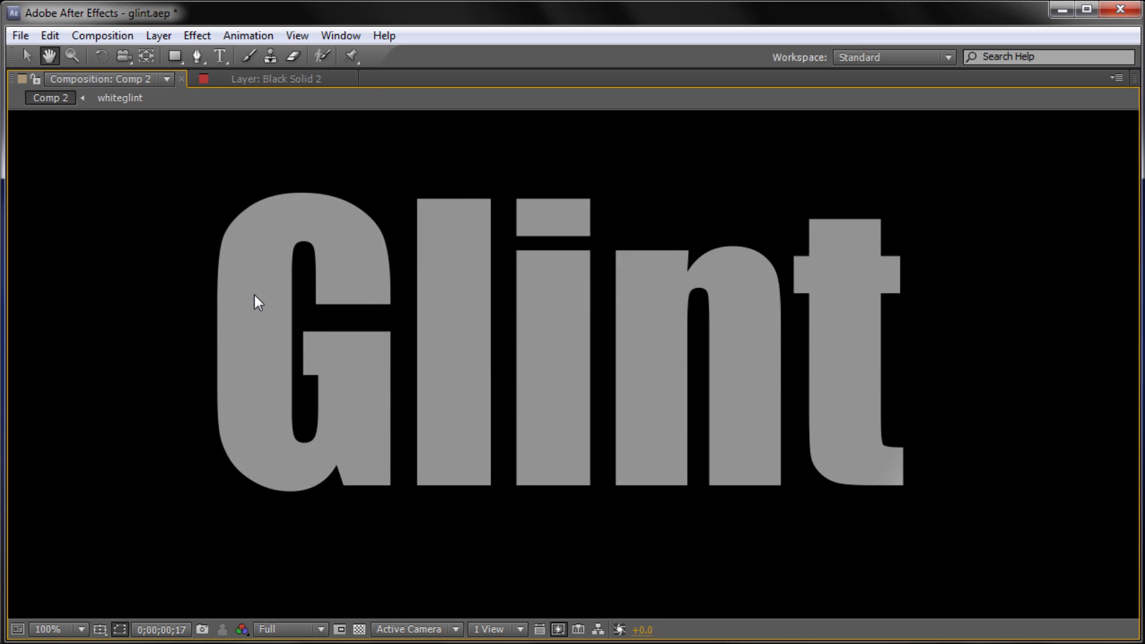
{"action": "key", "text": "v"}
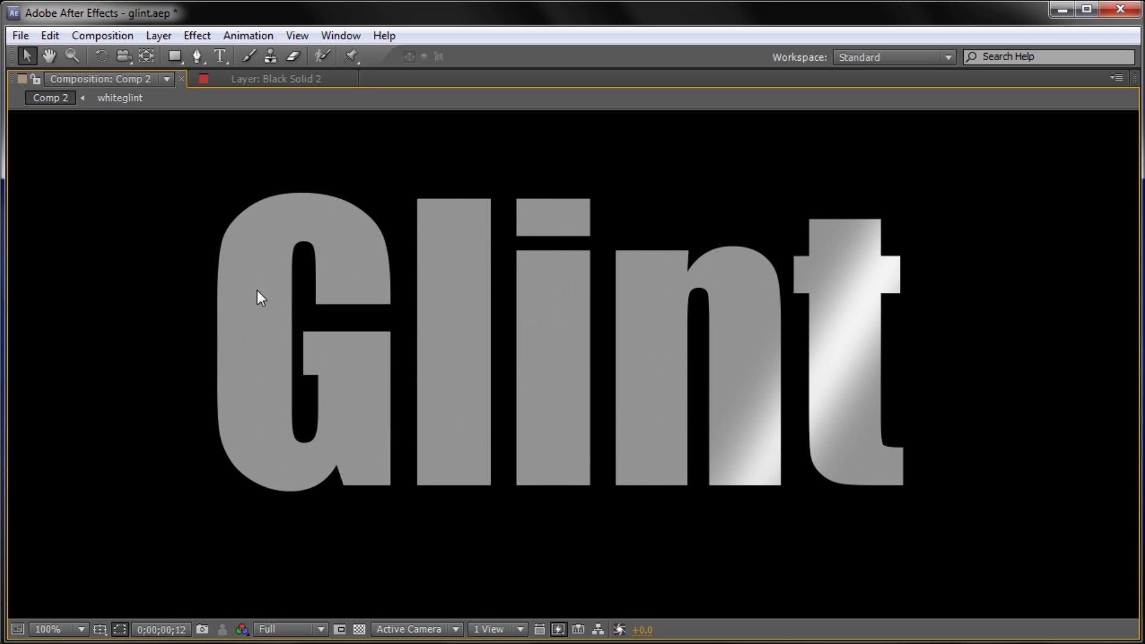